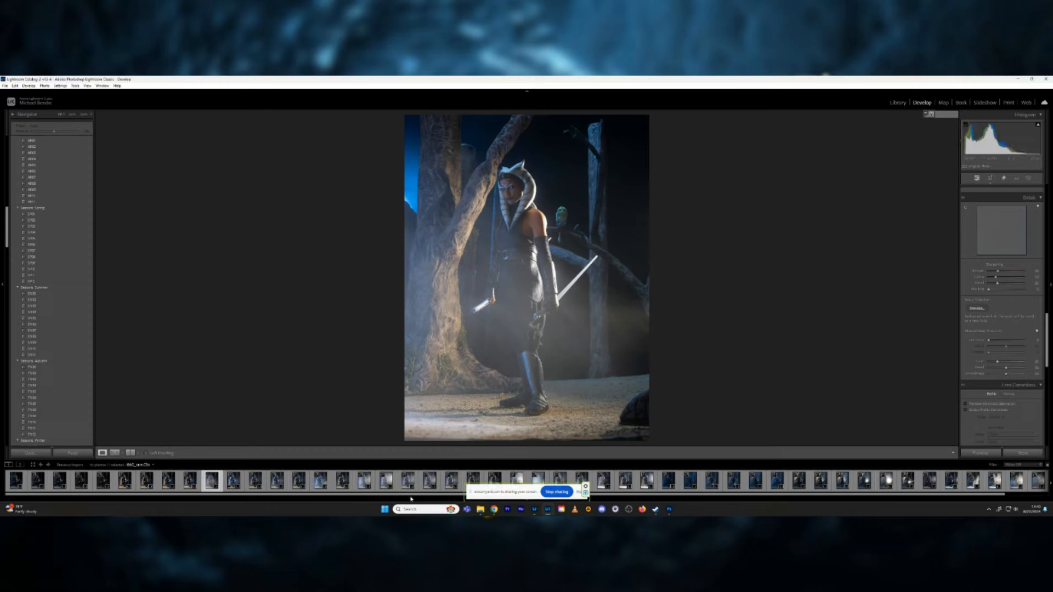
- Rate the blue foggy photo at the end of the filmstrip five stars and the clear, fog-free photo four stars
scroll(412, 496, down, 2)
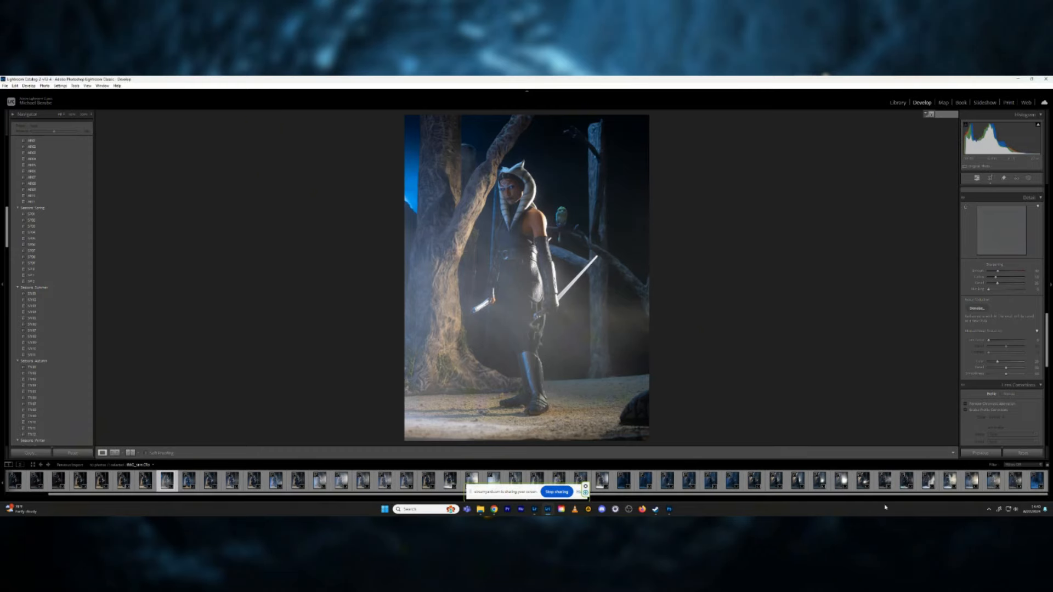
click(1036, 480)
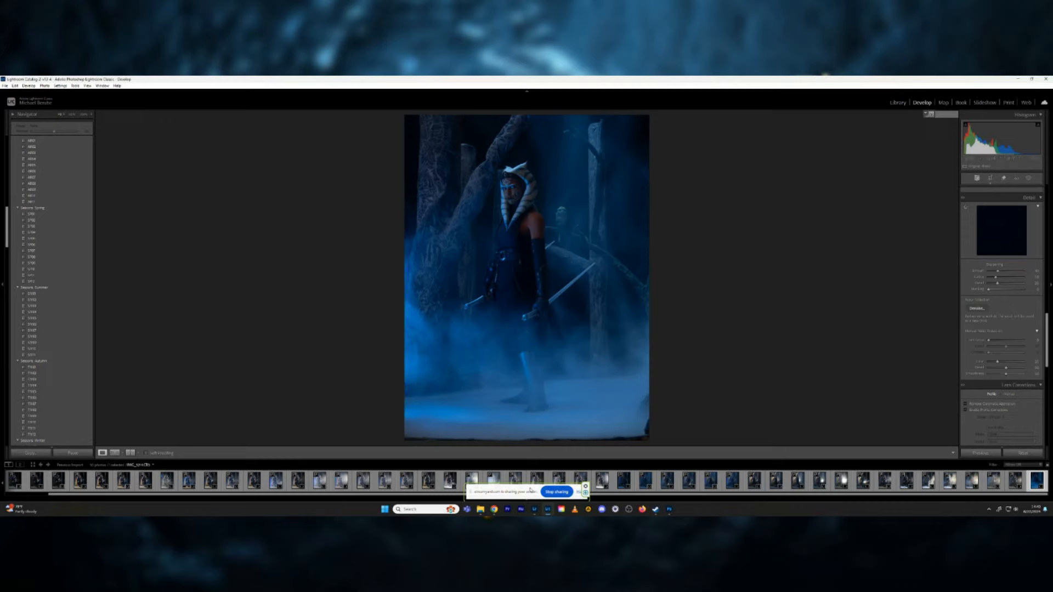
click(578, 493)
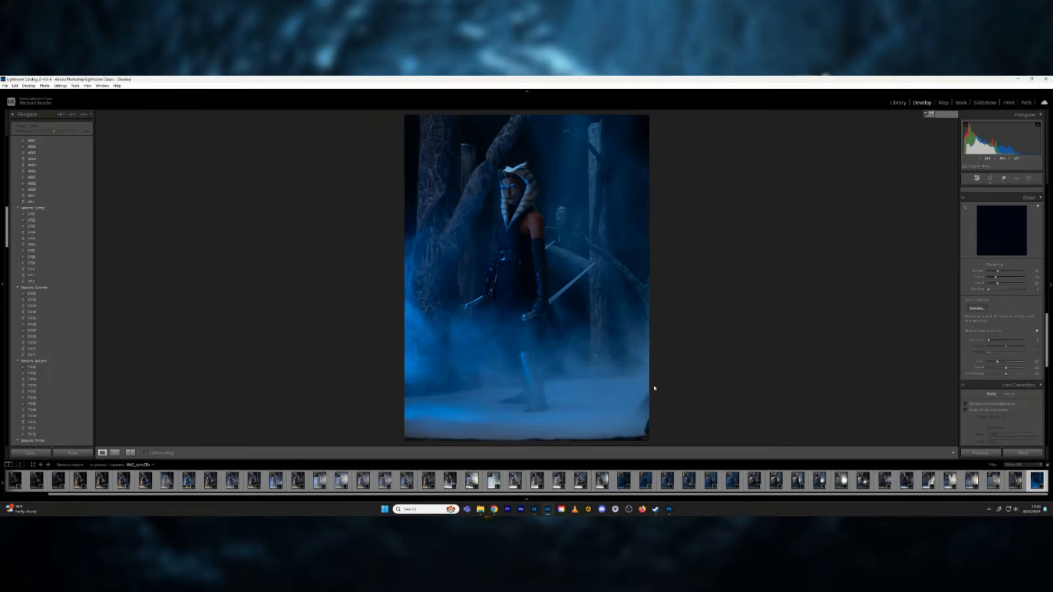
key(5)
click(753, 485)
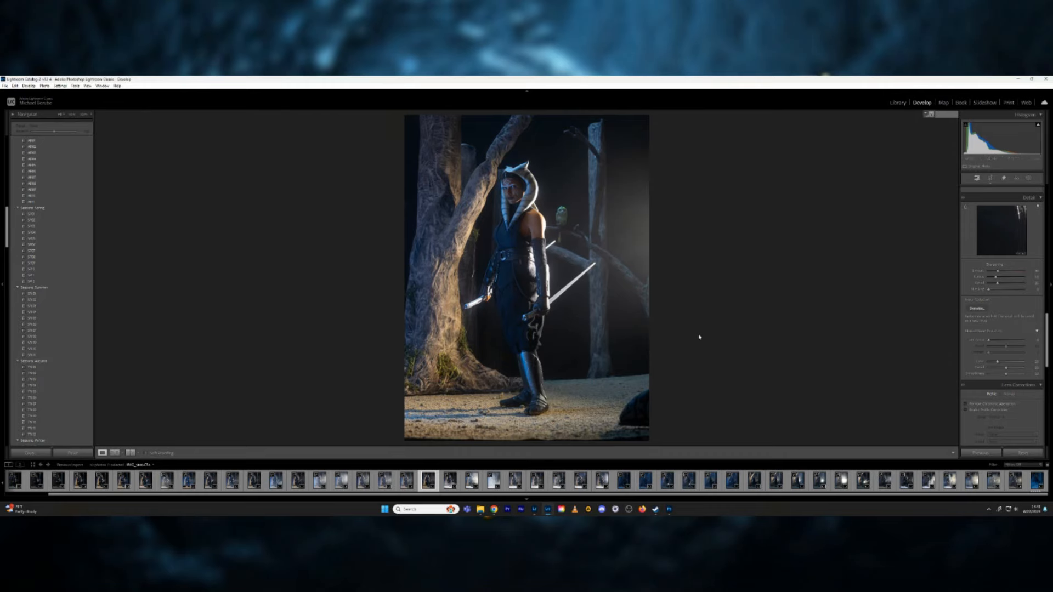
key(4)
- Add the blue foggy photo to the selection and open both photos as layers in Photoshop
ctrl+click(1036, 481)
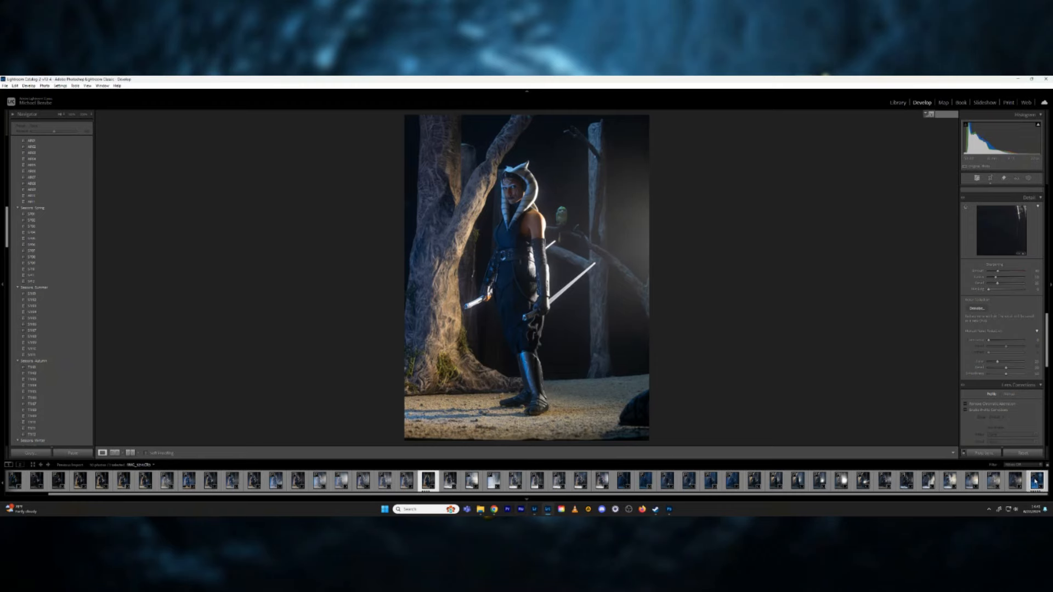
right_click(1035, 481)
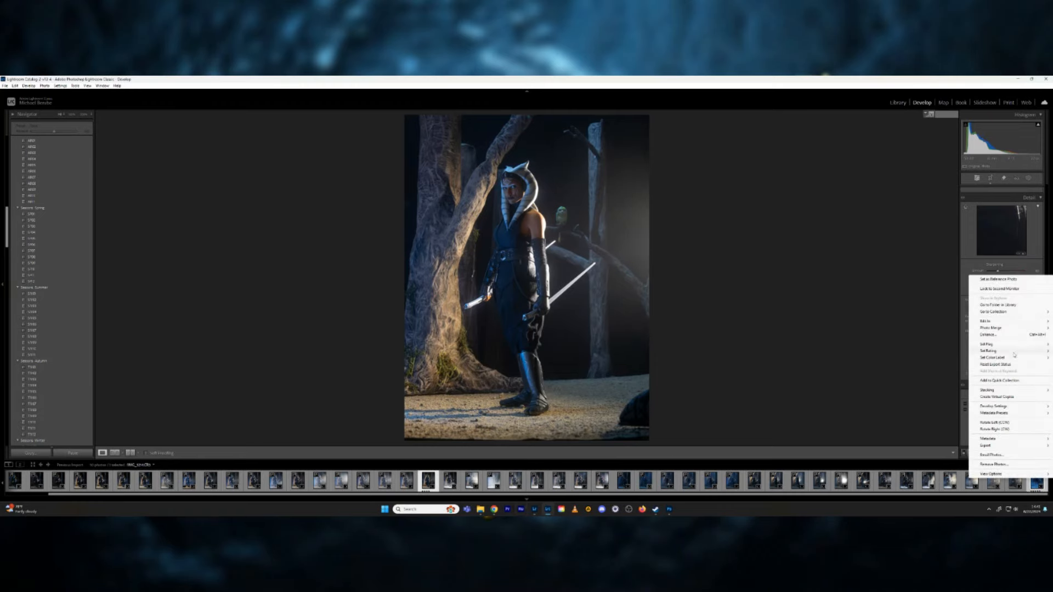
mouse_move(1001, 323)
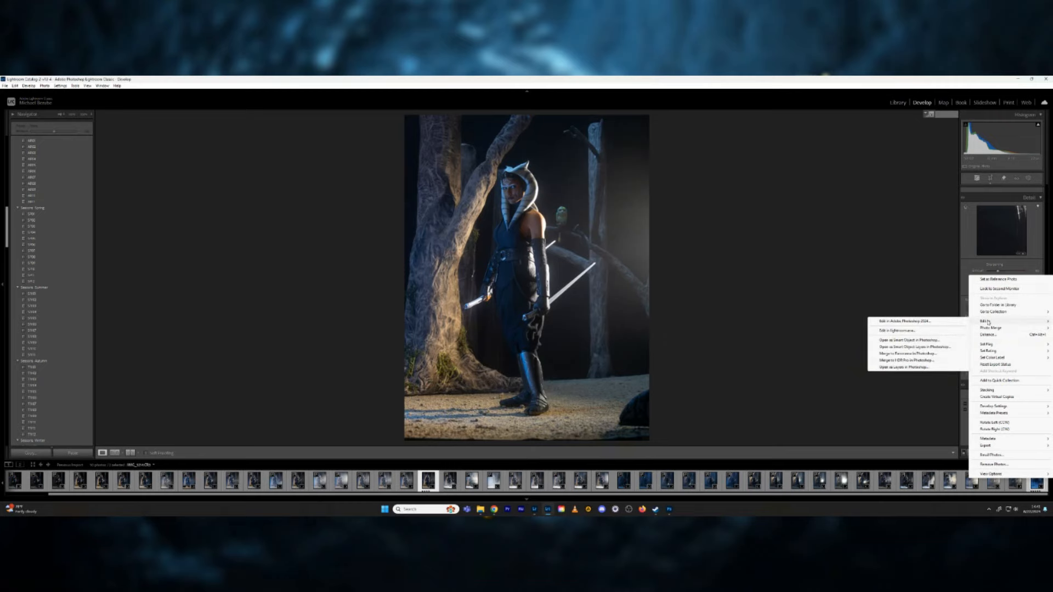
click(884, 368)
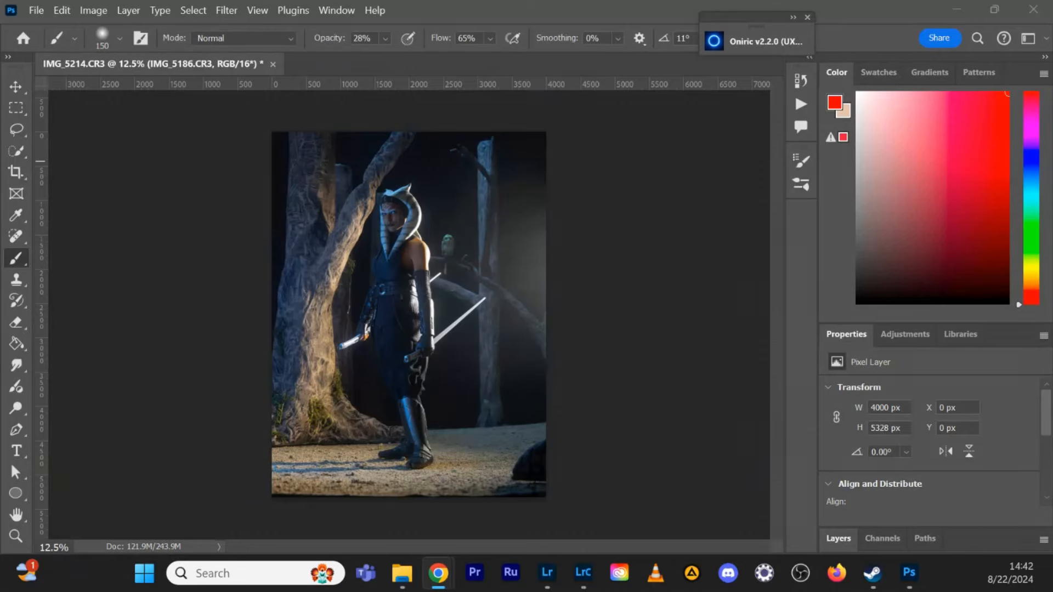
- Add a layer mask to the IMG_5186.CR3 layer, invert it to black, and set the brush opacity to 30%
click(852, 546)
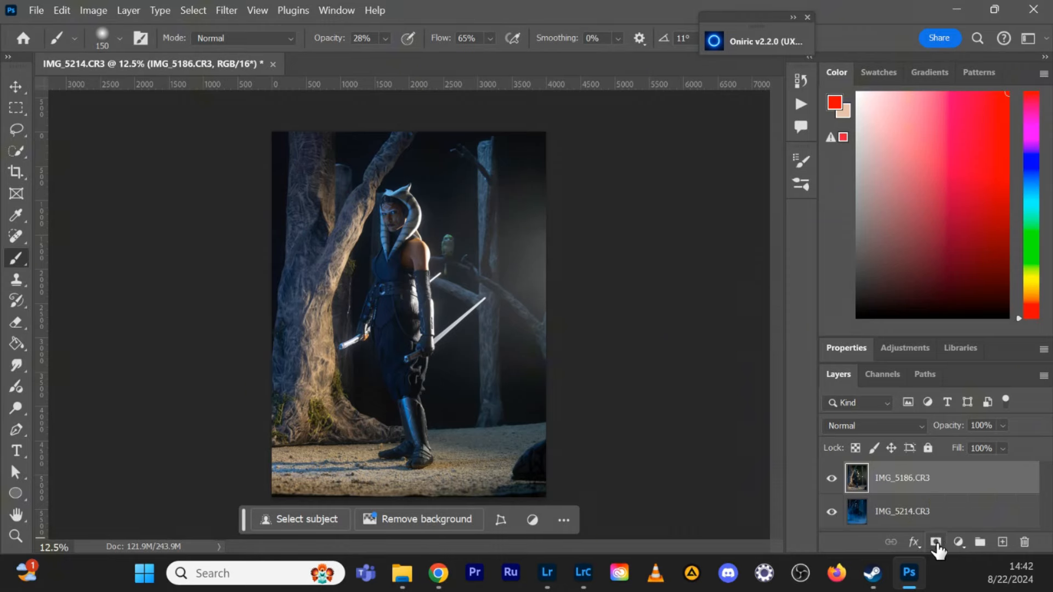
click(936, 543)
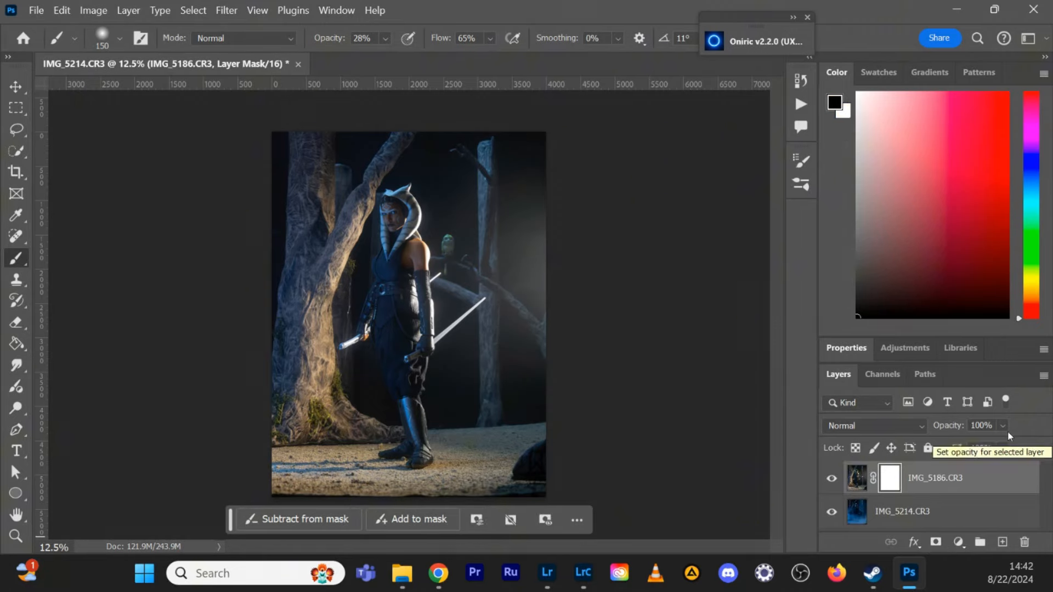
key(ctrl+i)
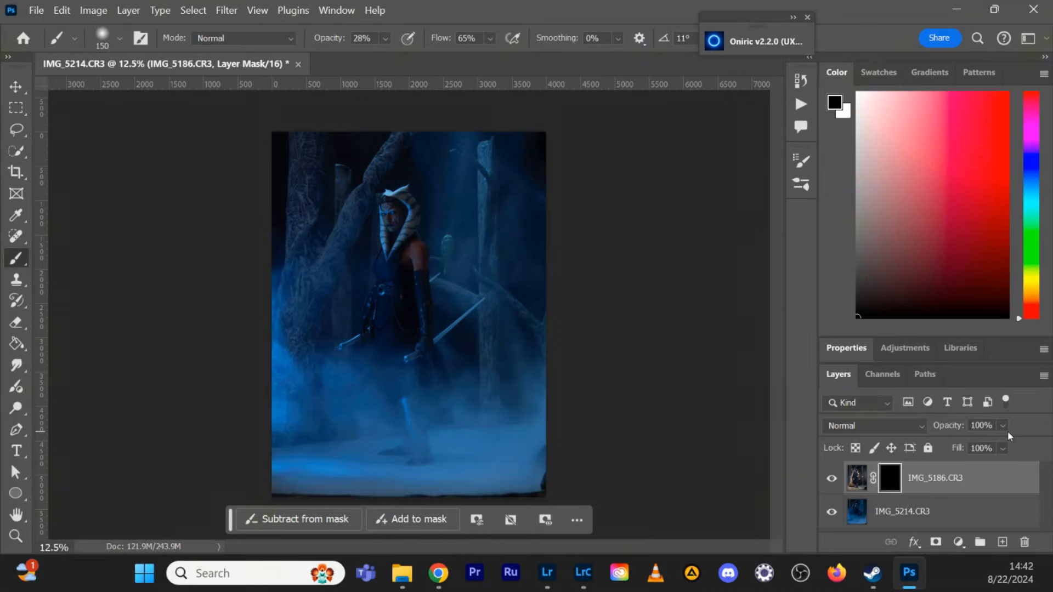
click(386, 41)
click(385, 57)
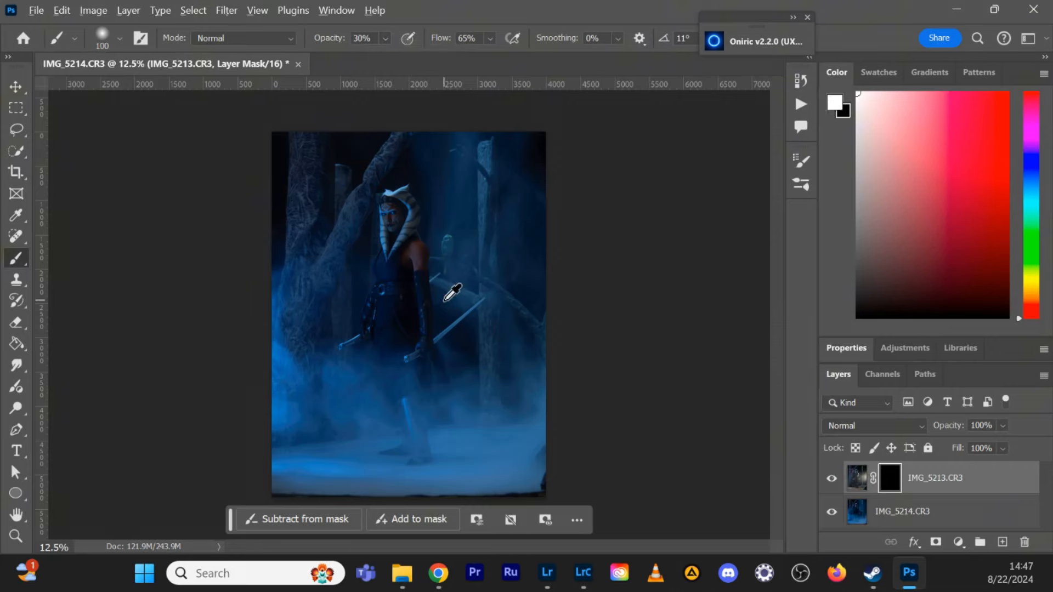
- Paint the IMG_5213.CR3 mask over the headdress tip and rear edge using a size 80 brush at 11% opacity
scroll(411, 188, up, 5)
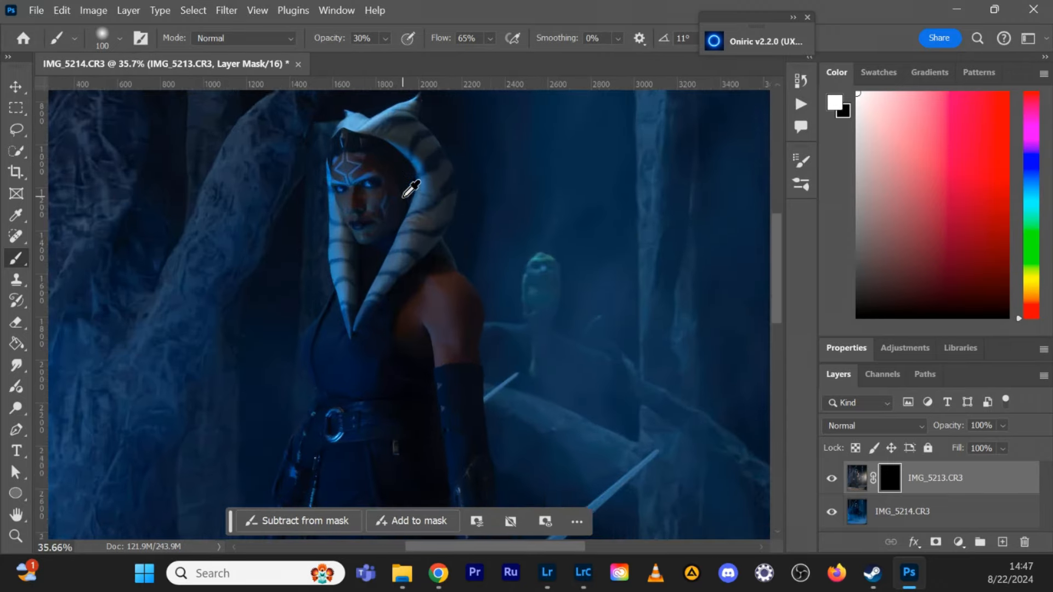
scroll(412, 188, up, 2)
drag(536, 282, 512, 349)
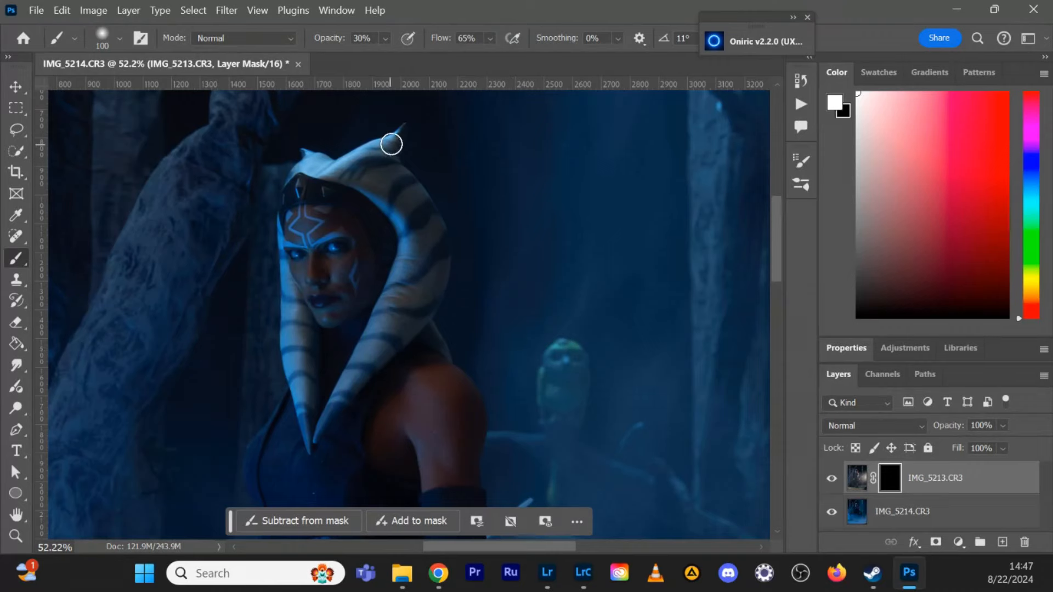
click(385, 39)
click(381, 56)
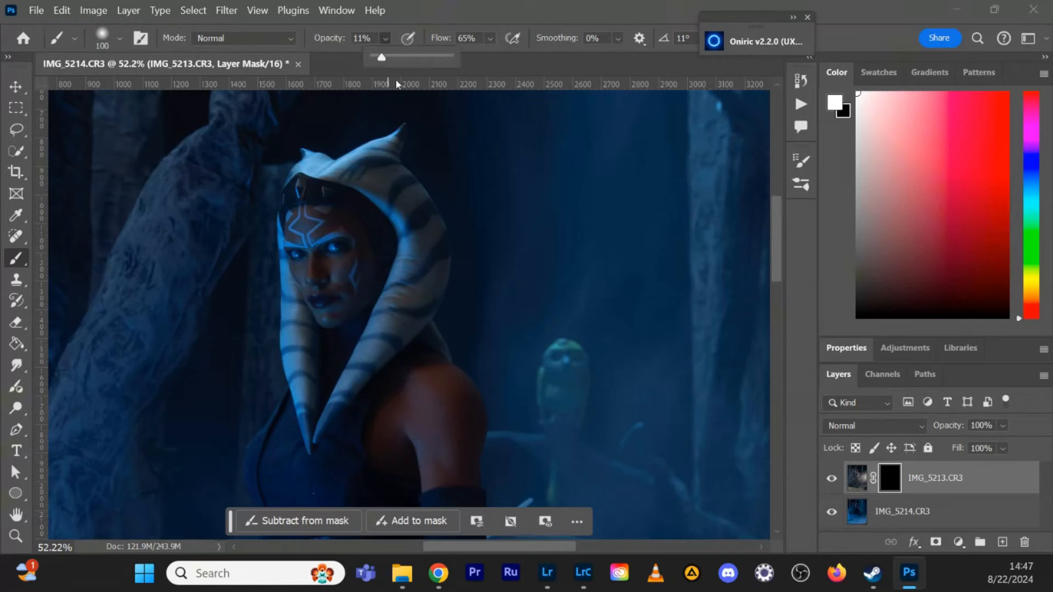
key(bracketleft)
key(bracketleft)
drag(402, 129, 397, 137)
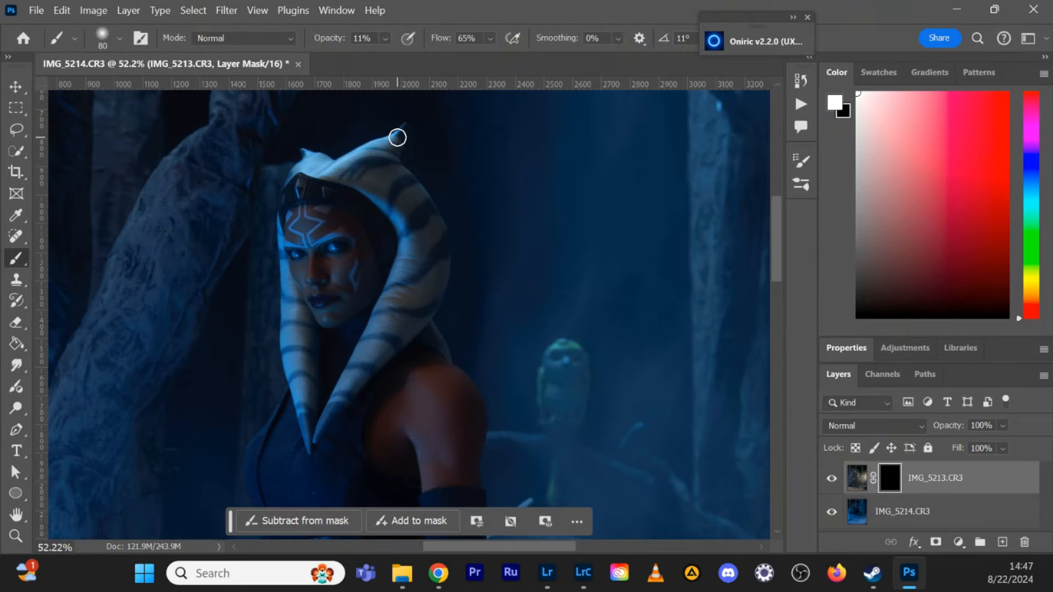
drag(431, 297, 398, 347)
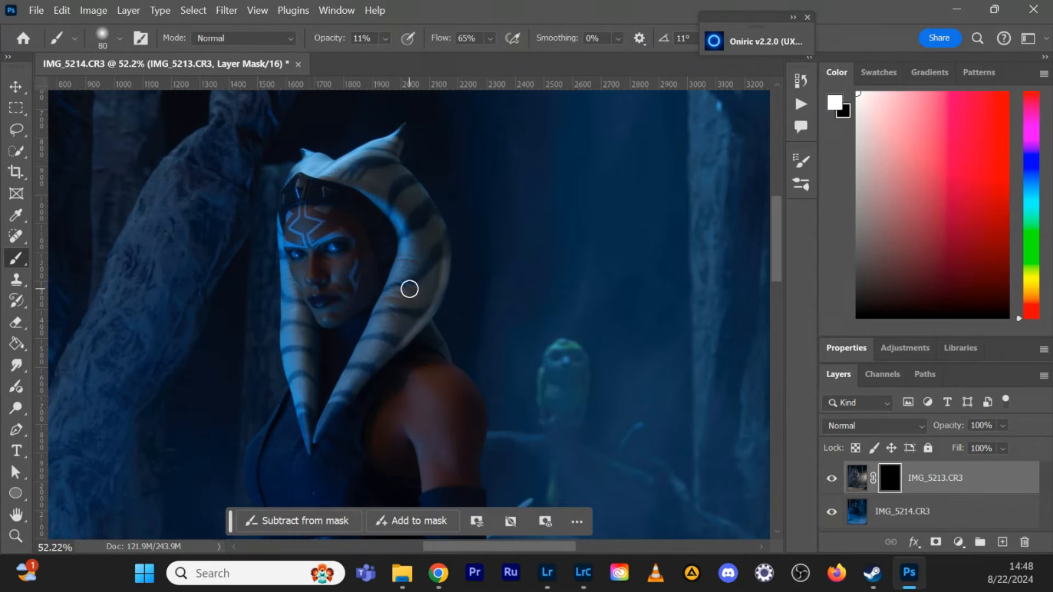
- Expand the Oniric panel and build up the mask along the headdress's rear edge down to the neck
click(793, 18)
mouse_move(442, 263)
mouse_down()
mouse_move(396, 350)
mouse_move(439, 247)
mouse_move(420, 206)
mouse_up()
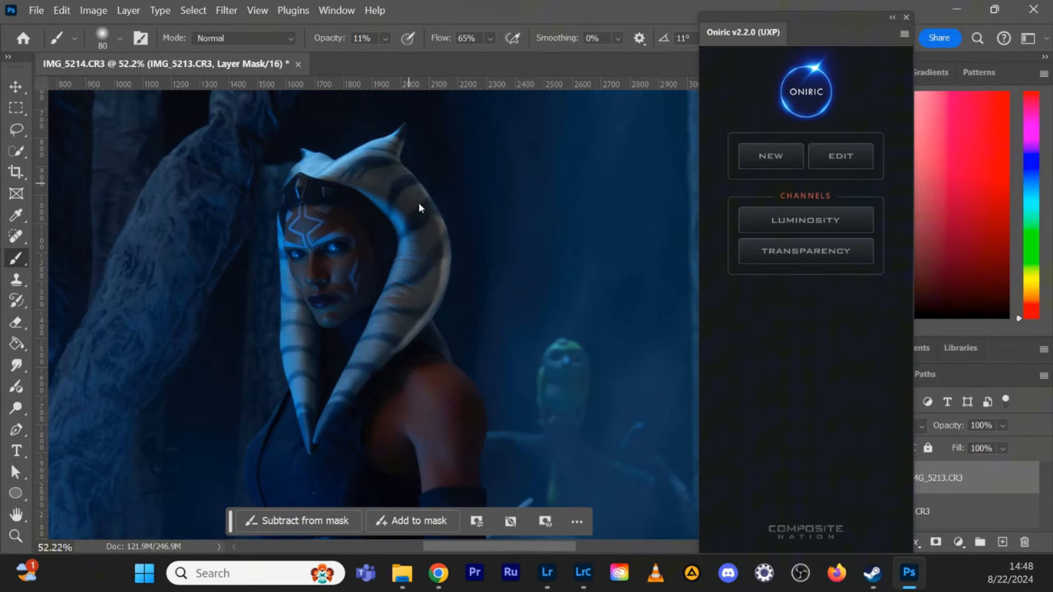
mouse_move(442, 285)
mouse_down()
mouse_move(396, 349)
mouse_move(453, 365)
mouse_up()
drag(435, 234, 399, 343)
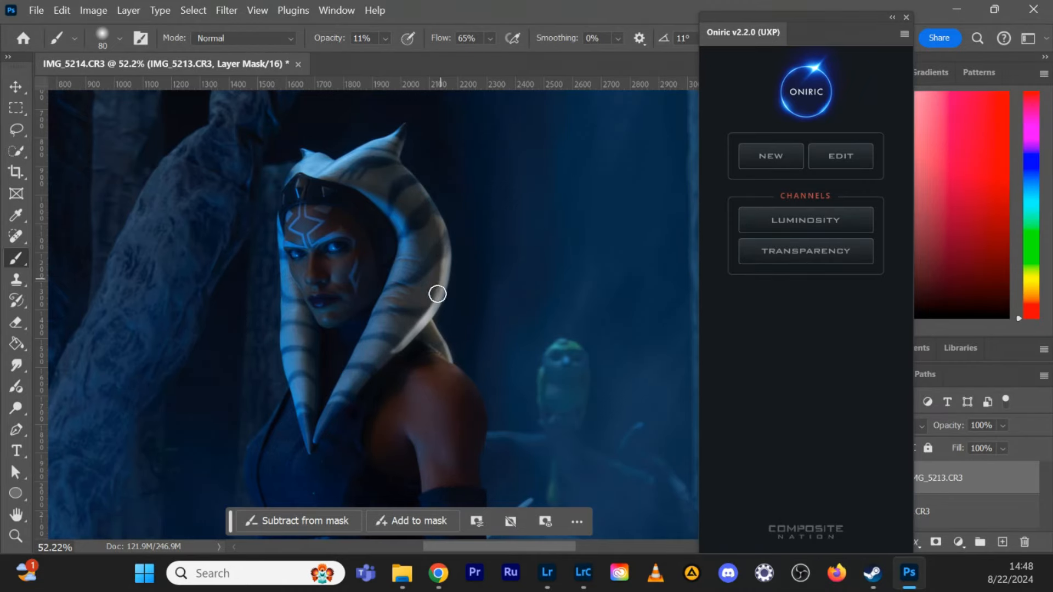
drag(437, 224, 441, 265)
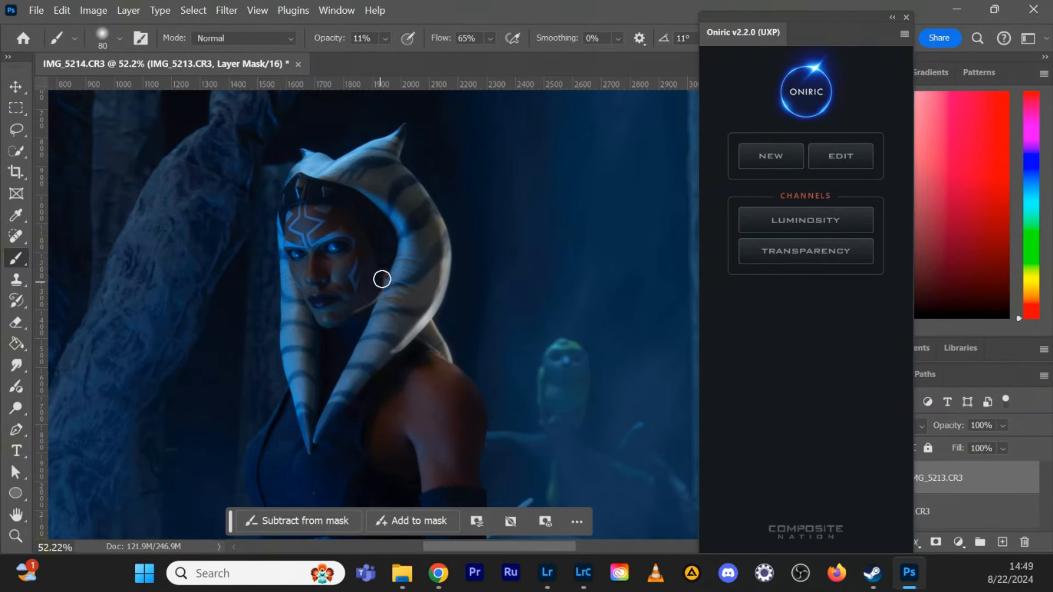
- Set the brush opacity to 48% and paint the mask over the cheek, headdress rim and headdress tip
click(386, 38)
click(421, 58)
drag(362, 308, 381, 280)
drag(399, 347, 439, 231)
drag(405, 133, 397, 158)
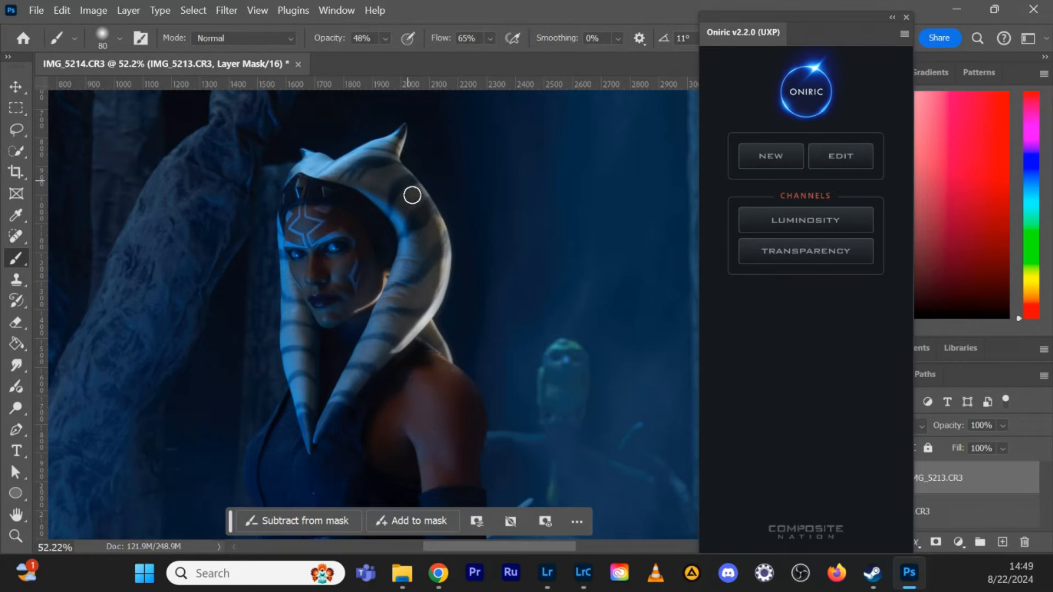
drag(412, 196, 441, 242)
- Paint the mask down the shoulder, gloved arm and hand, and over the adjoining thigh
mouse_move(430, 324)
mouse_down()
mouse_move(449, 360)
mouse_move(472, 488)
mouse_up()
scroll(463, 329, down, 5)
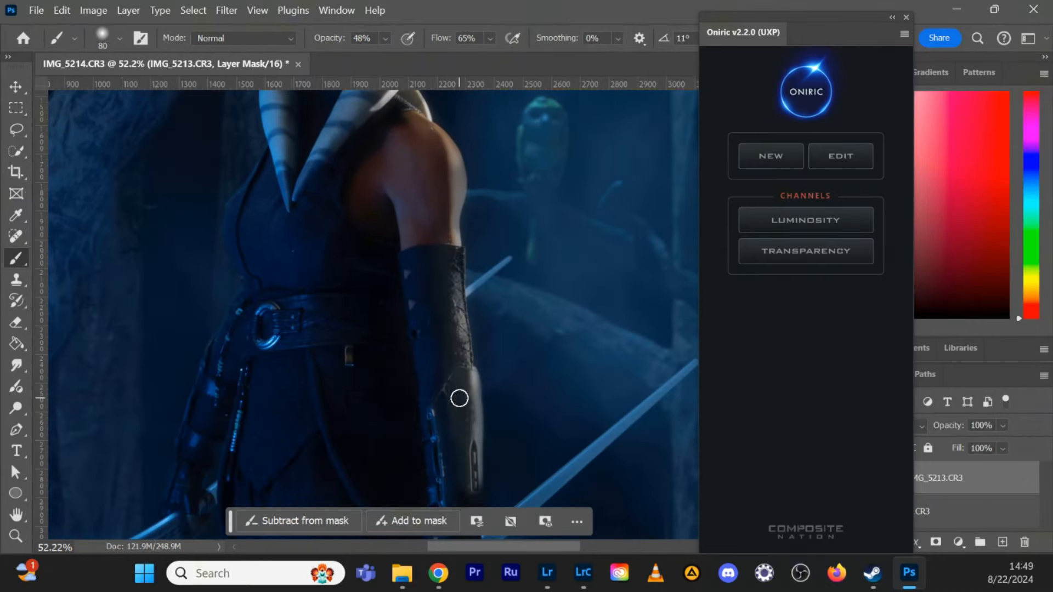
scroll(458, 397, down, 3)
mouse_move(417, 371)
mouse_down()
mouse_move(401, 320)
mouse_move(389, 365)
mouse_move(380, 149)
mouse_up()
mouse_move(397, 186)
mouse_down()
mouse_move(416, 369)
mouse_move(392, 201)
mouse_up()
drag(430, 437, 385, 282)
- Set the brush to 13% opacity and 30% flow and paint the mask lightly over the lower body
click(385, 38)
click(377, 57)
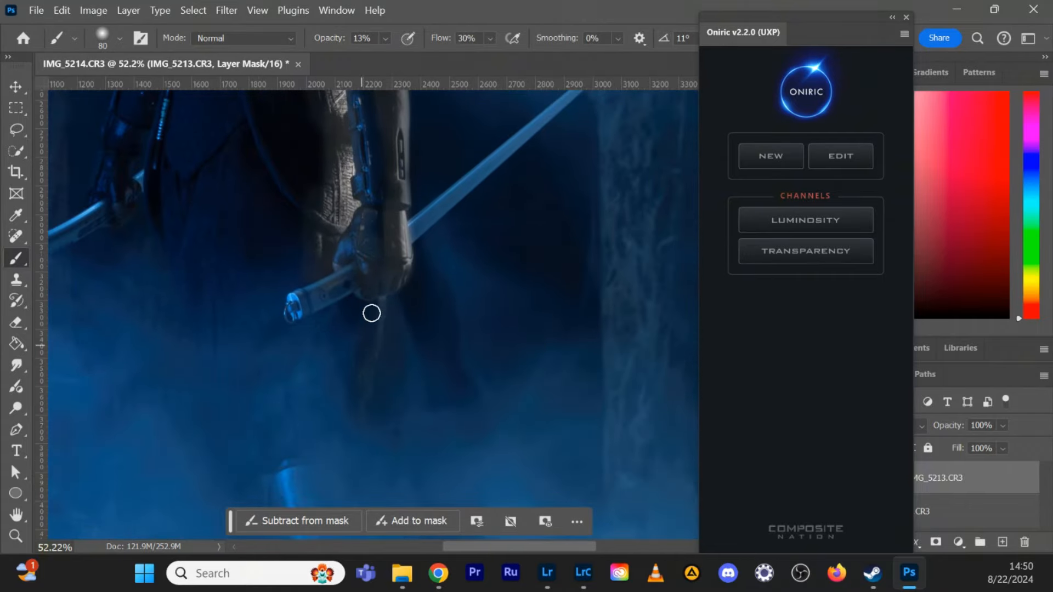
key(shift+3)
scroll(379, 412, down, 3)
mouse_move(307, 236)
mouse_down()
mouse_move(318, 137)
mouse_move(321, 323)
mouse_move(334, 289)
mouse_up()
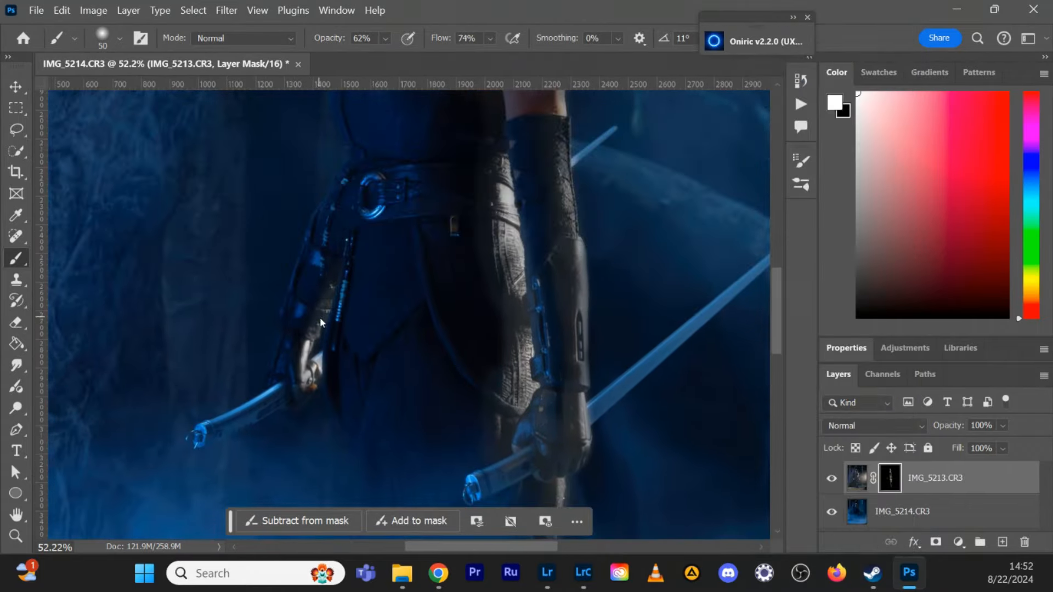
- Paint the mask over the robe and thigh, and enlarge the brush to 80 pixels
drag(410, 239, 535, 453)
key(ctrl+0)
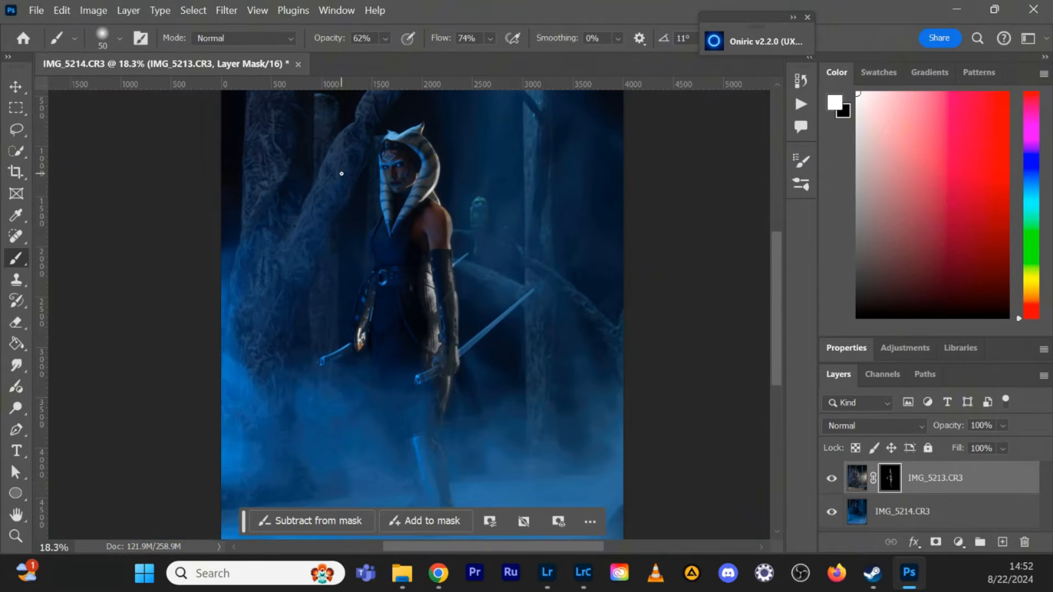
key(bracketright)
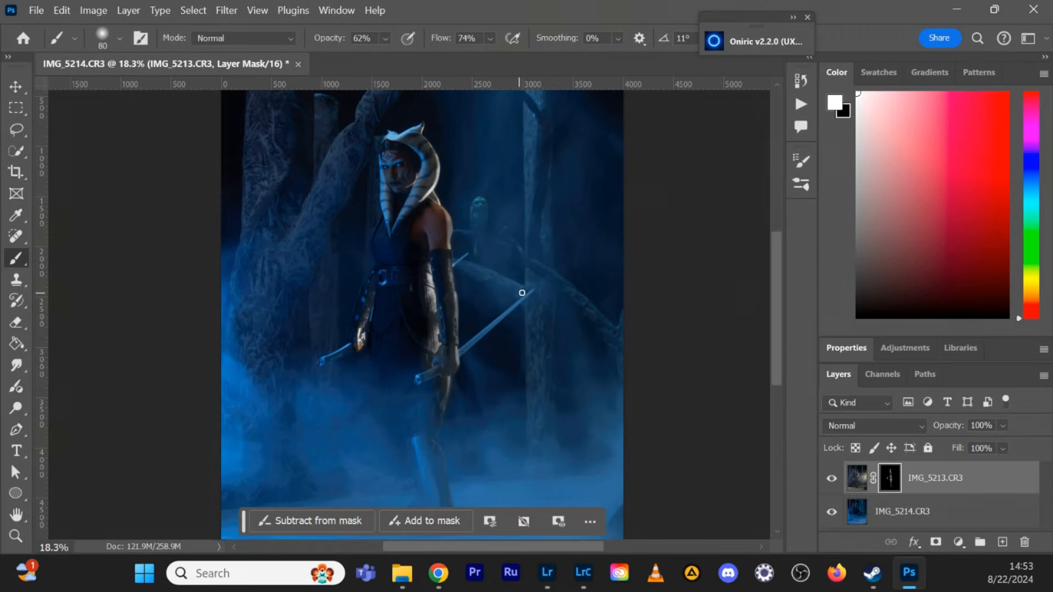
shift+right_click(535, 286)
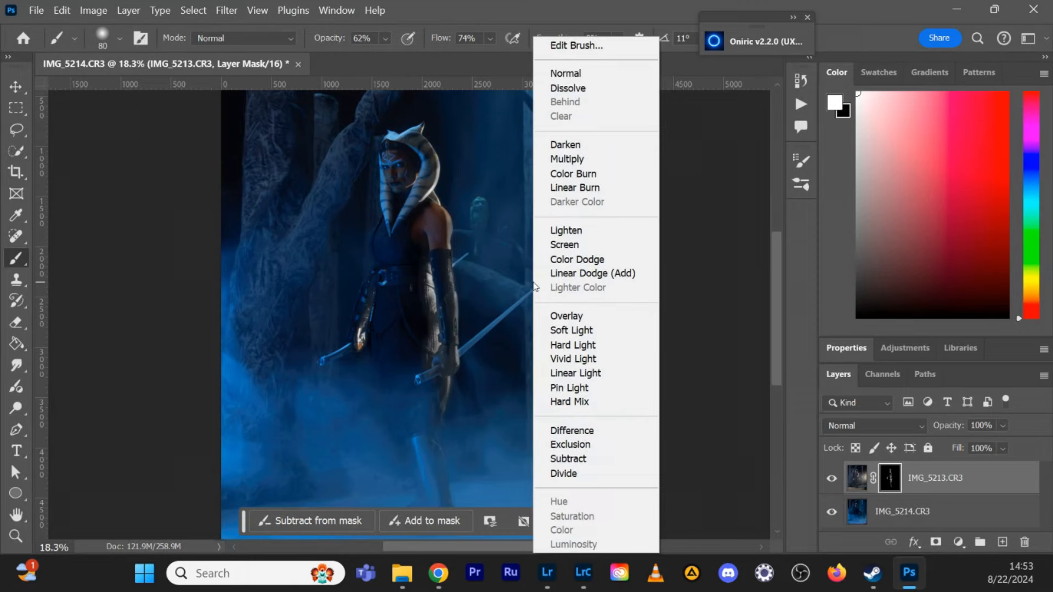
click(662, 9)
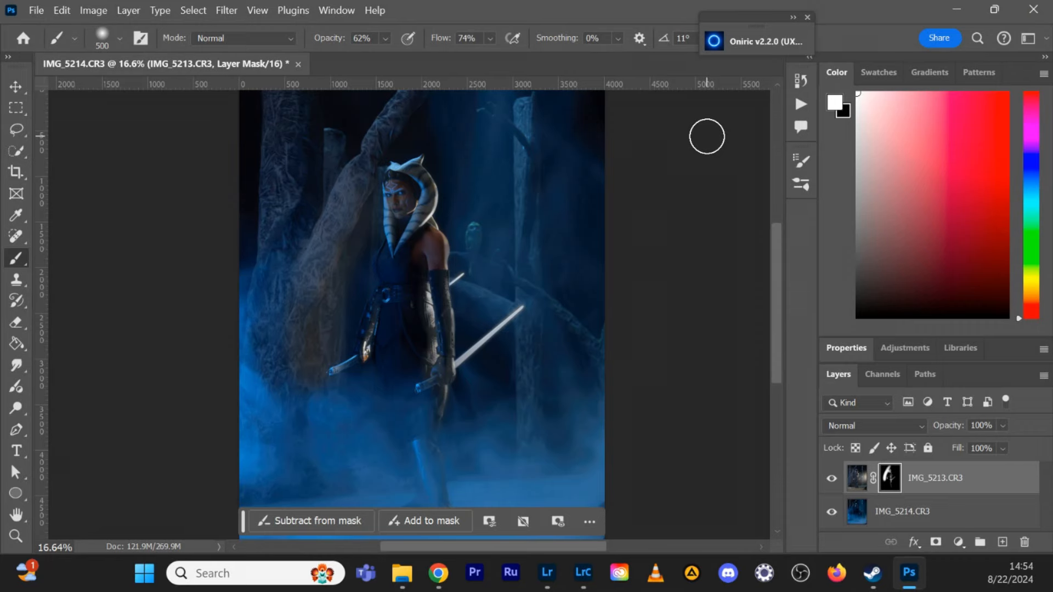
- Reduce the mask brush size by three increments
key(bracketleft)
key(bracketleft)
key(bracketleft)
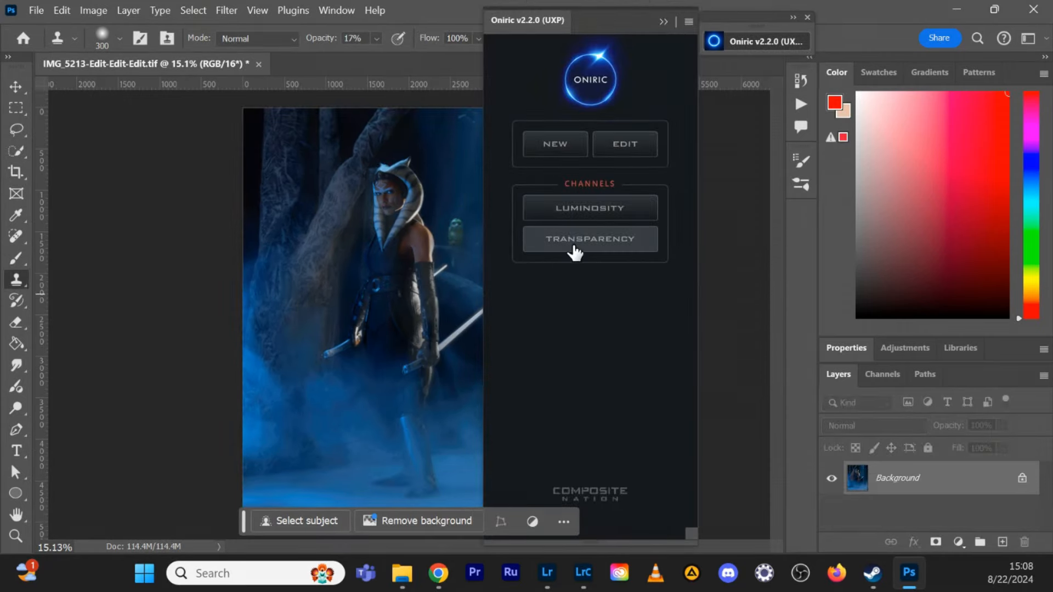
- Run Oniric's Transparency channel option and create a new glow element for the flattened image
click(572, 245)
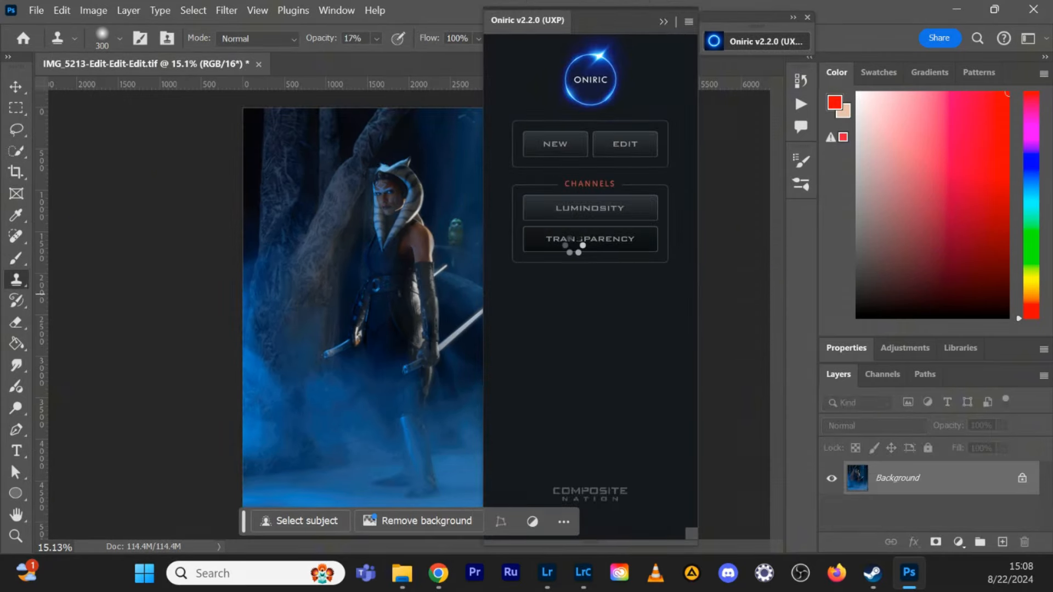
click(539, 228)
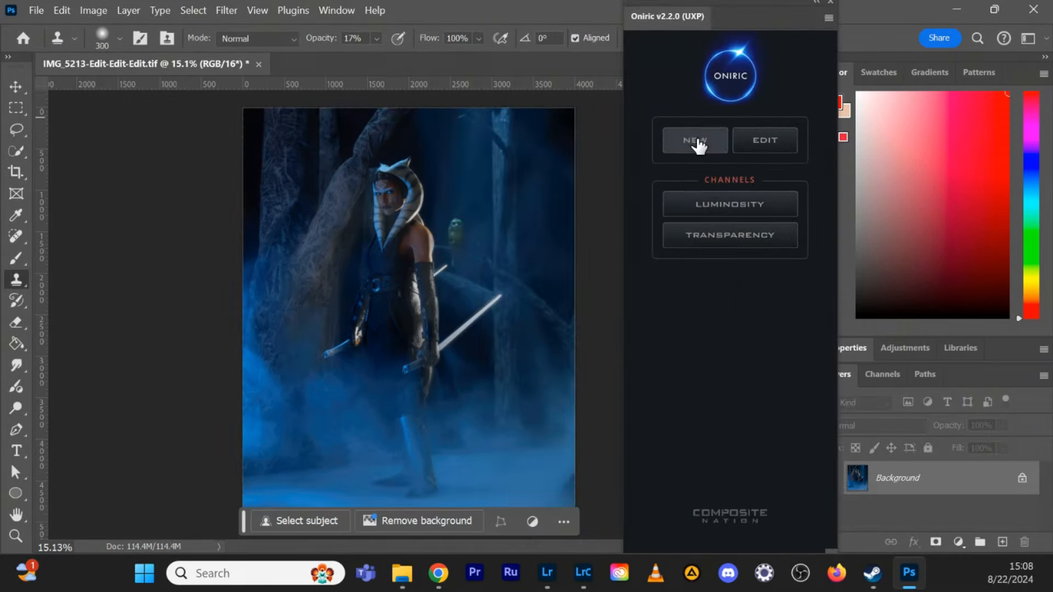
click(697, 140)
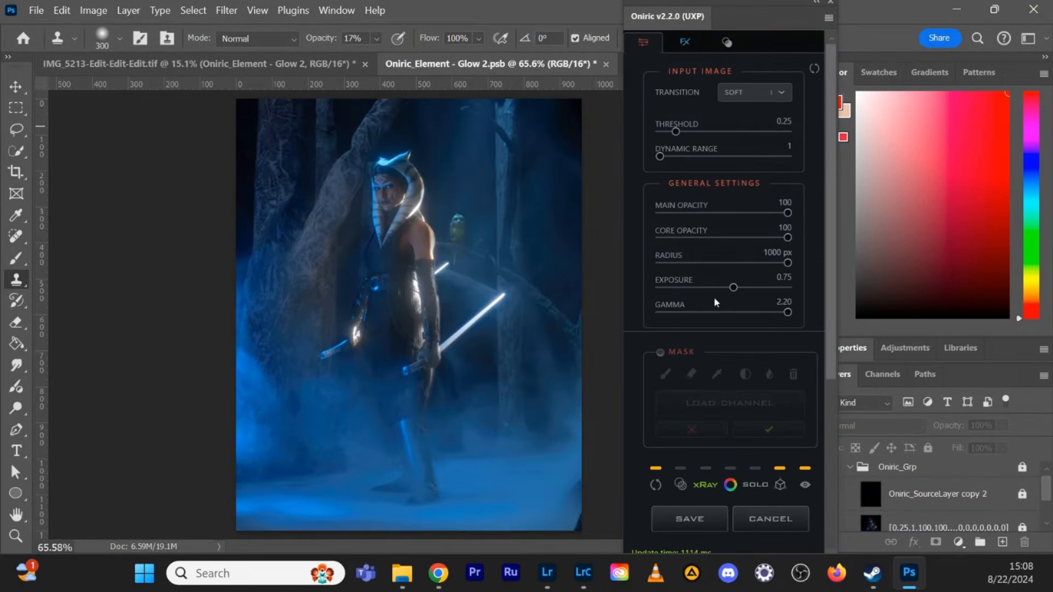
- Turn on the glow's XRay view and raise its input threshold to 0.52
click(705, 485)
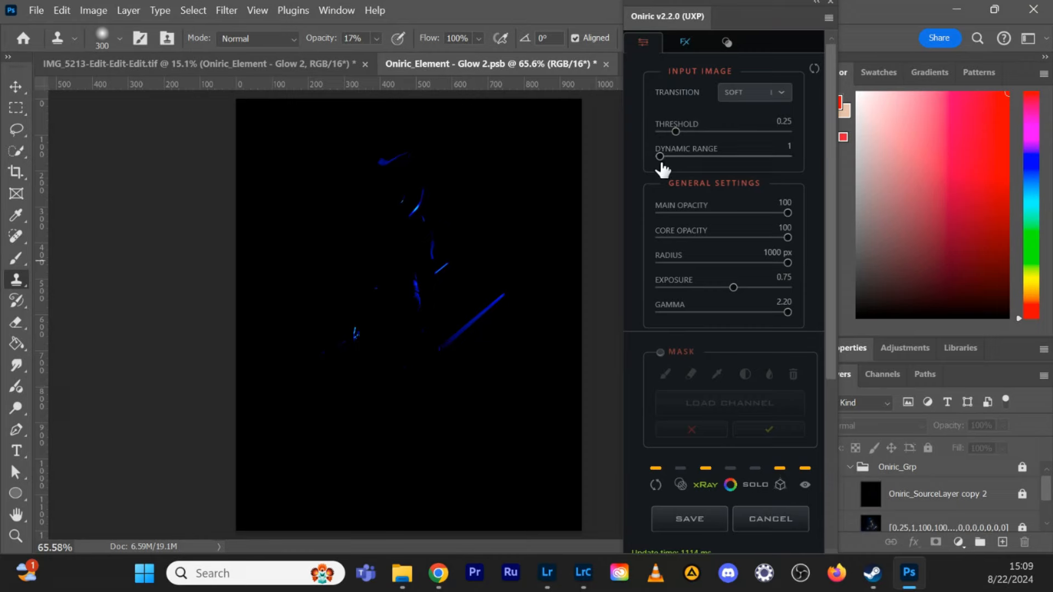
drag(675, 137, 684, 130)
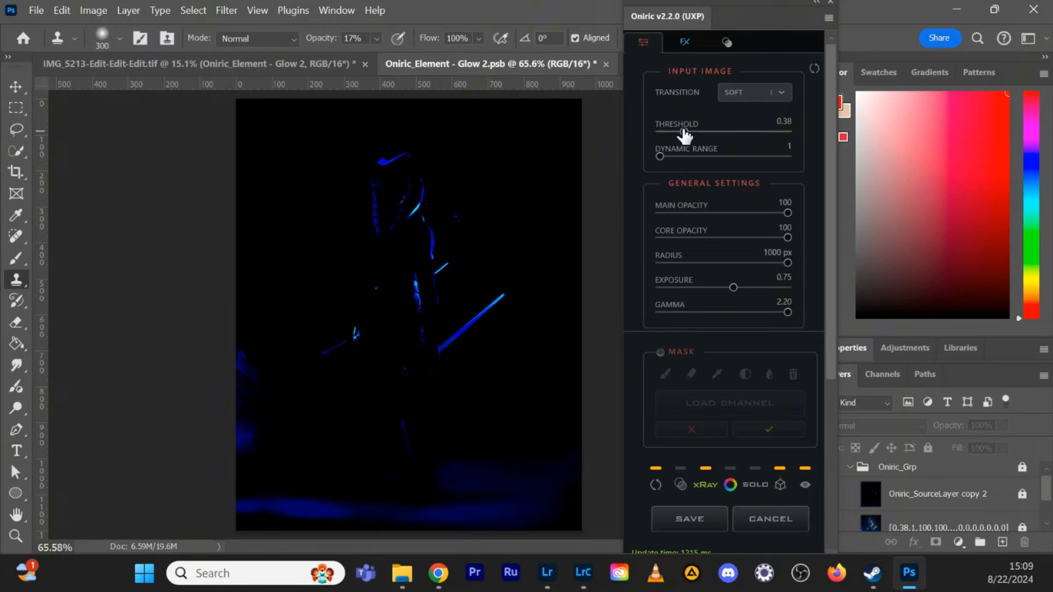
drag(684, 131, 693, 133)
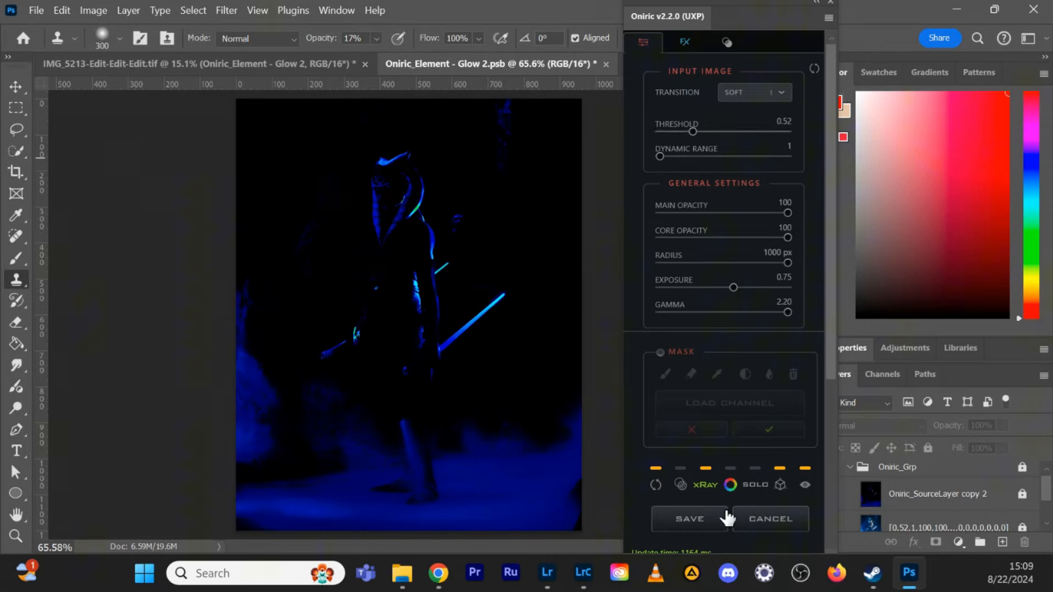
- Enable the glow mask, paint it over both lightsaber blades and the highlight on the figure's hand, and apply it
click(660, 353)
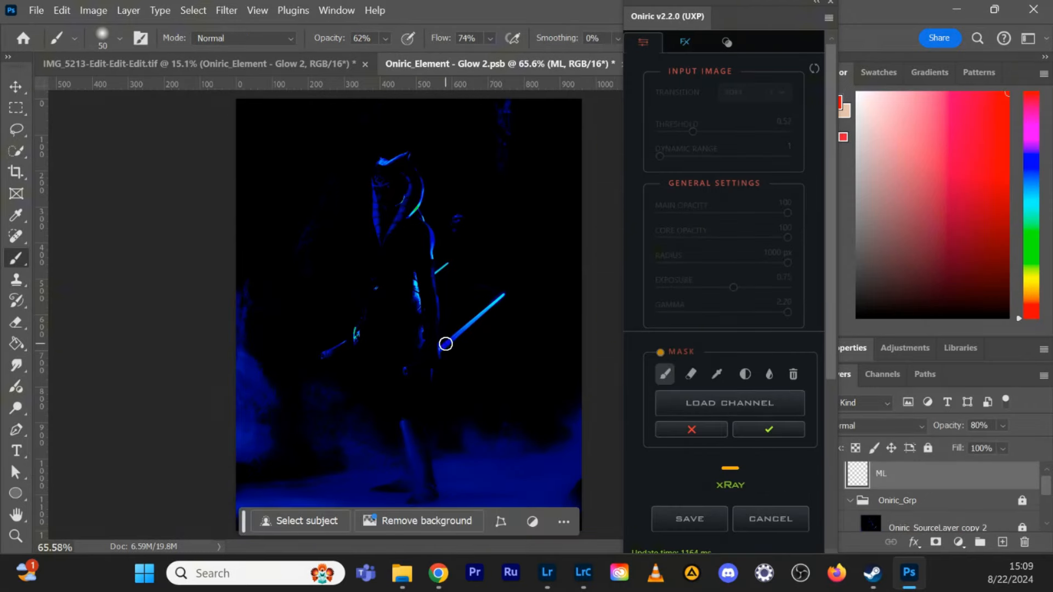
mouse_move(444, 346)
mouse_down()
mouse_move(503, 295)
mouse_move(439, 350)
mouse_move(482, 311)
mouse_up()
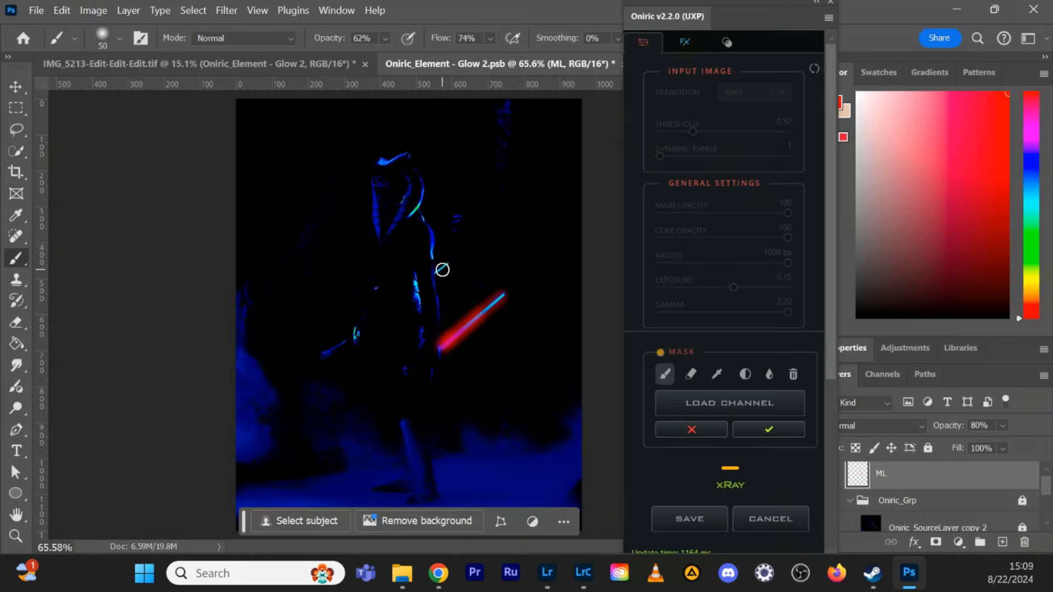
drag(440, 270, 456, 259)
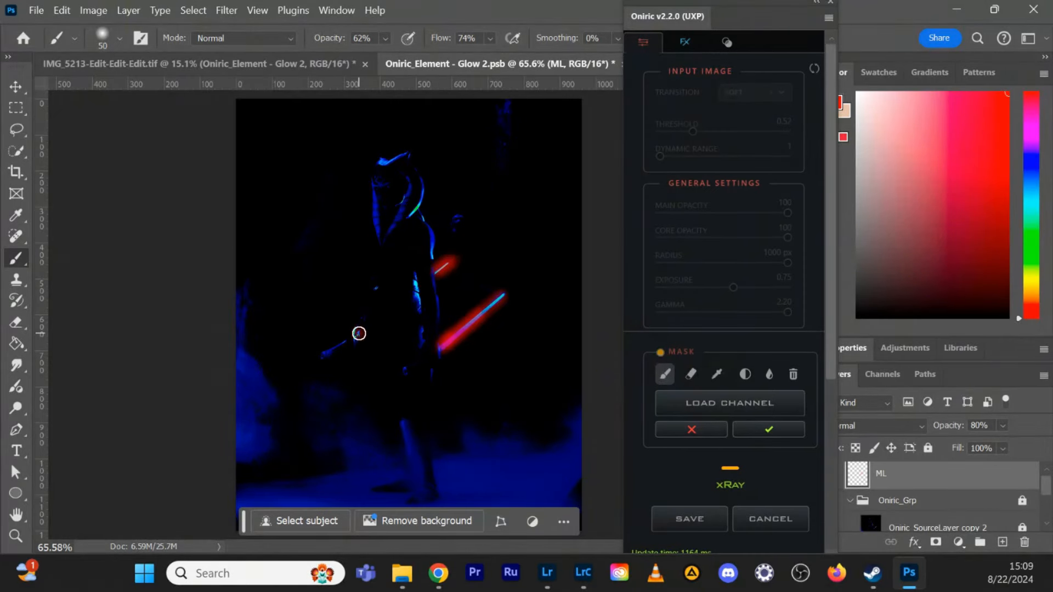
click(358, 333)
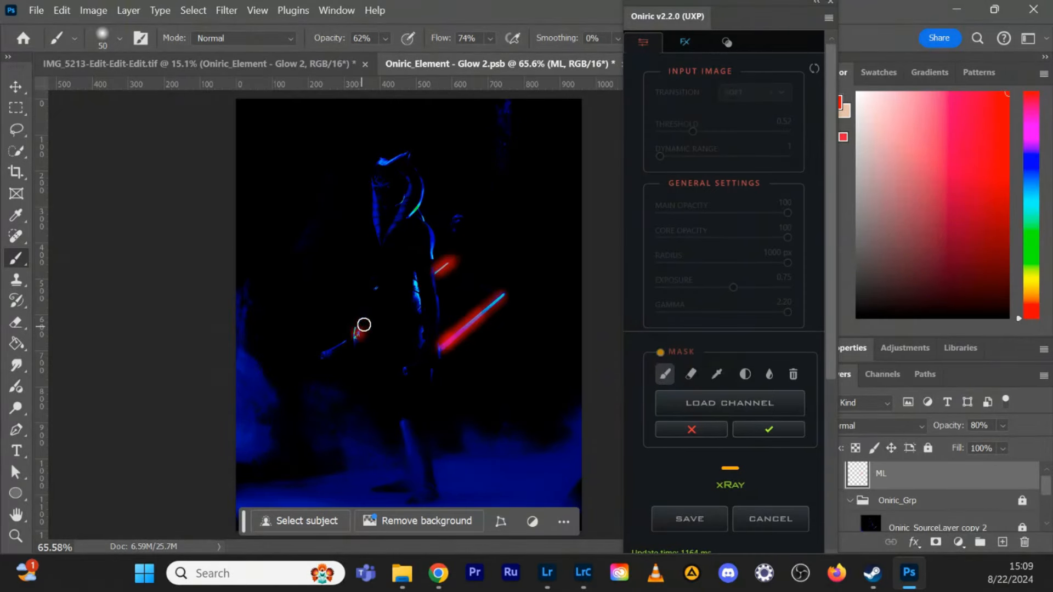
click(768, 430)
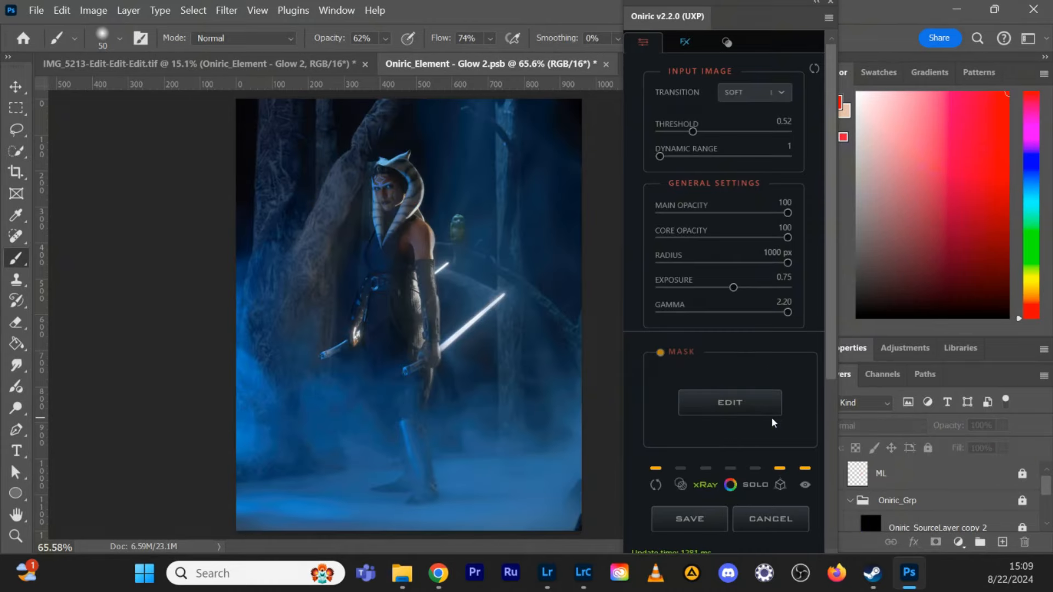
- Reopen the glow mask, extend the paint past the long blade's tip and over the short blade, and apply it
click(726, 403)
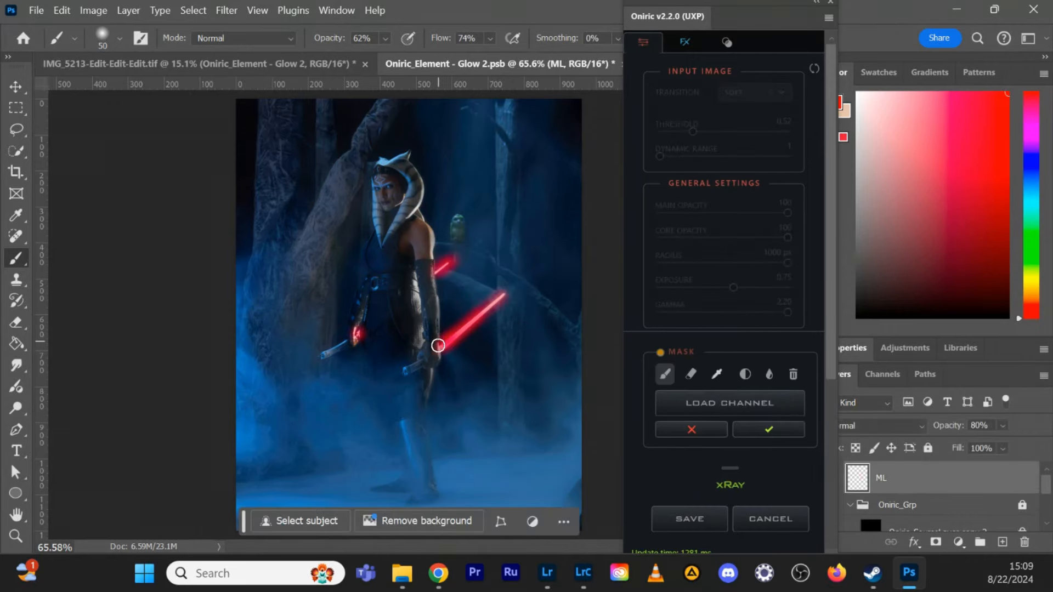
drag(440, 349, 524, 272)
drag(438, 271, 457, 258)
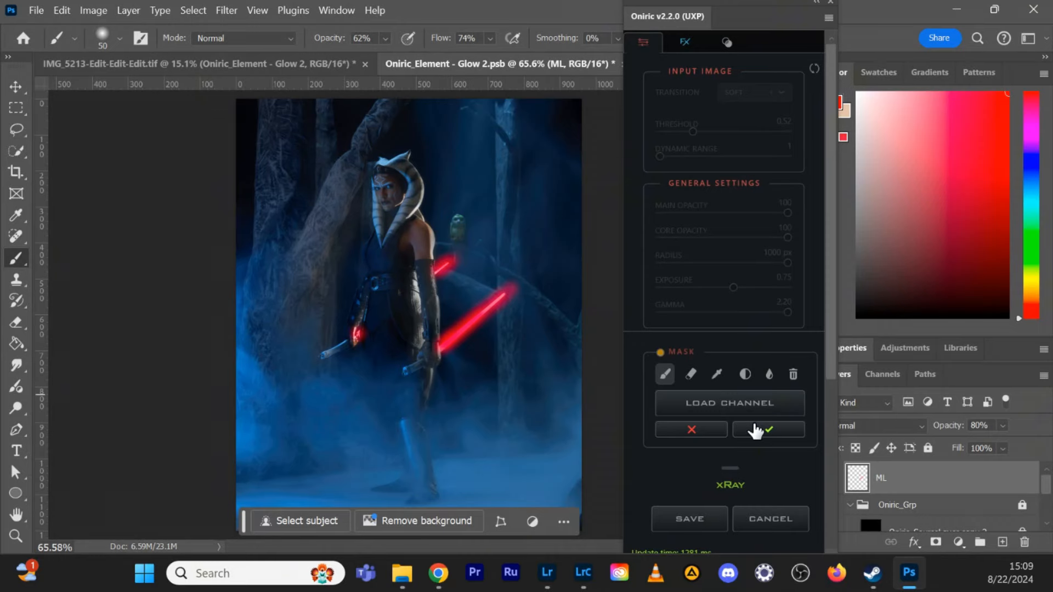
click(769, 429)
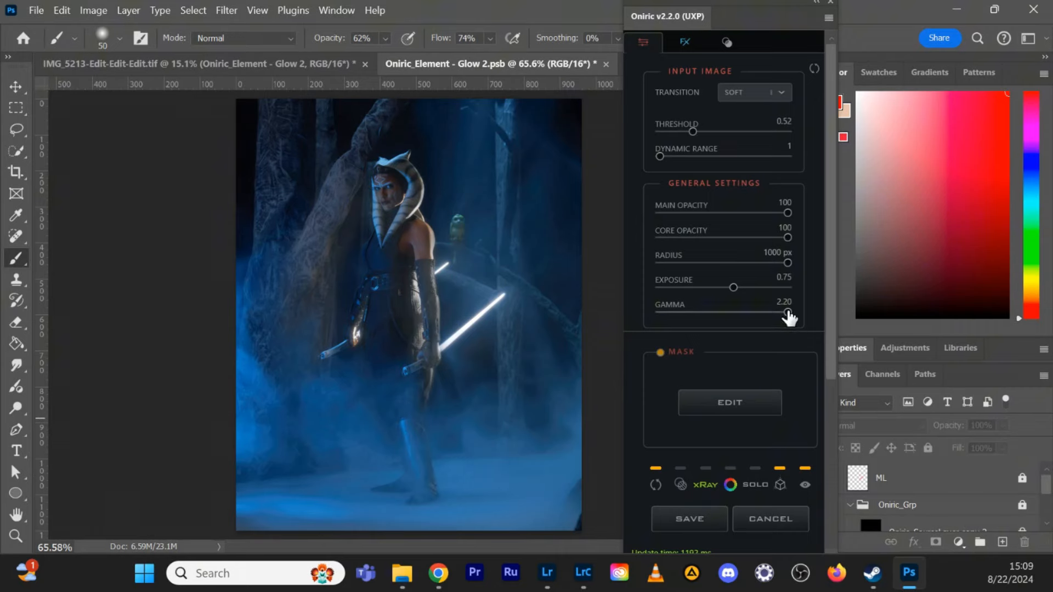
- Set the glow's dynamic range to 70
drag(660, 156, 674, 157)
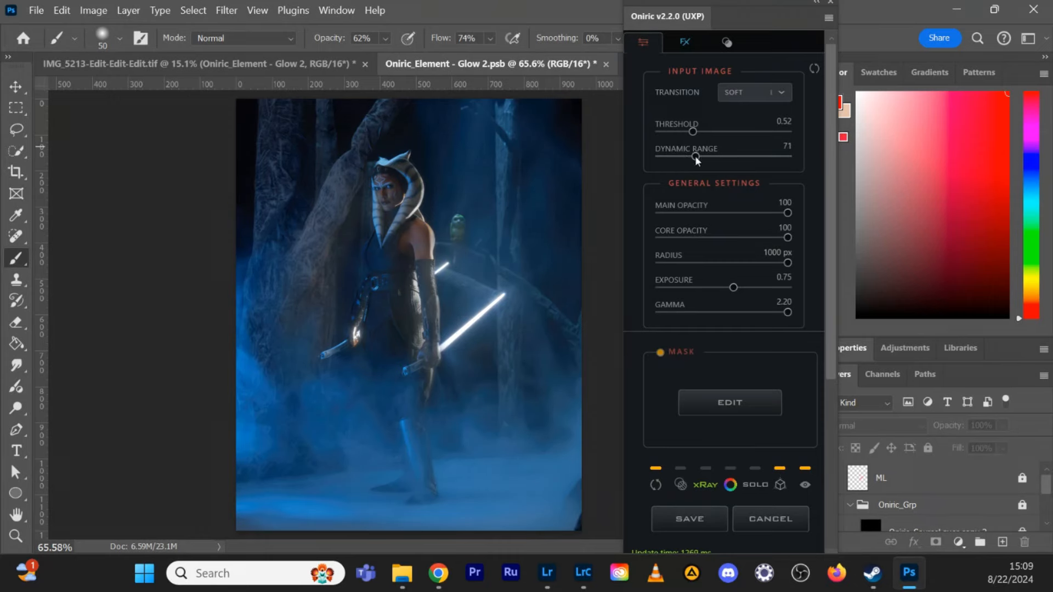
drag(694, 157, 697, 155)
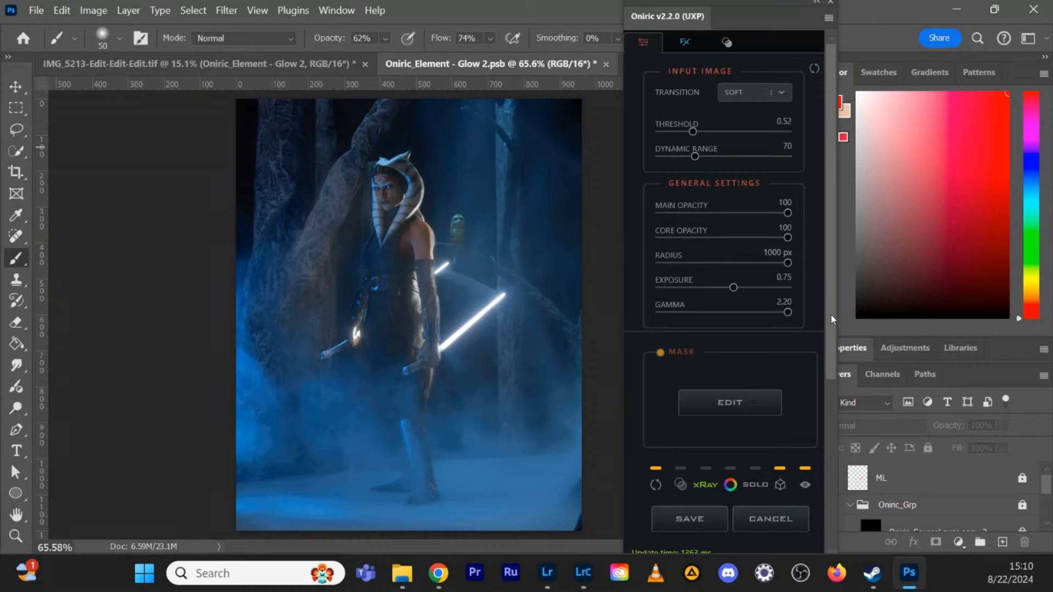
- Try colorizing the glow with hues of 242°, 145° and 0°
drag(831, 319, 822, 425)
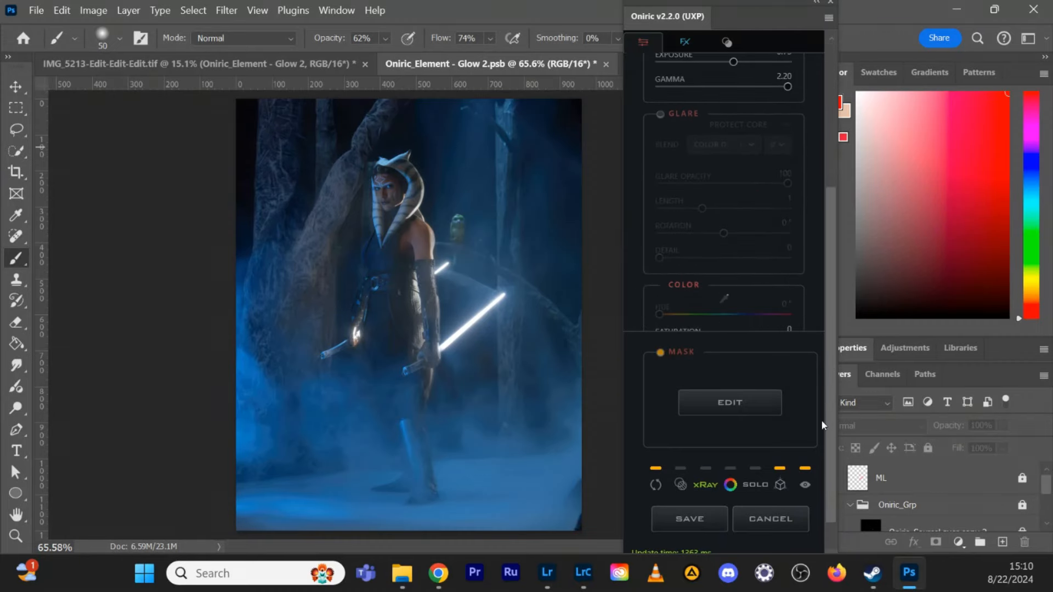
click(729, 485)
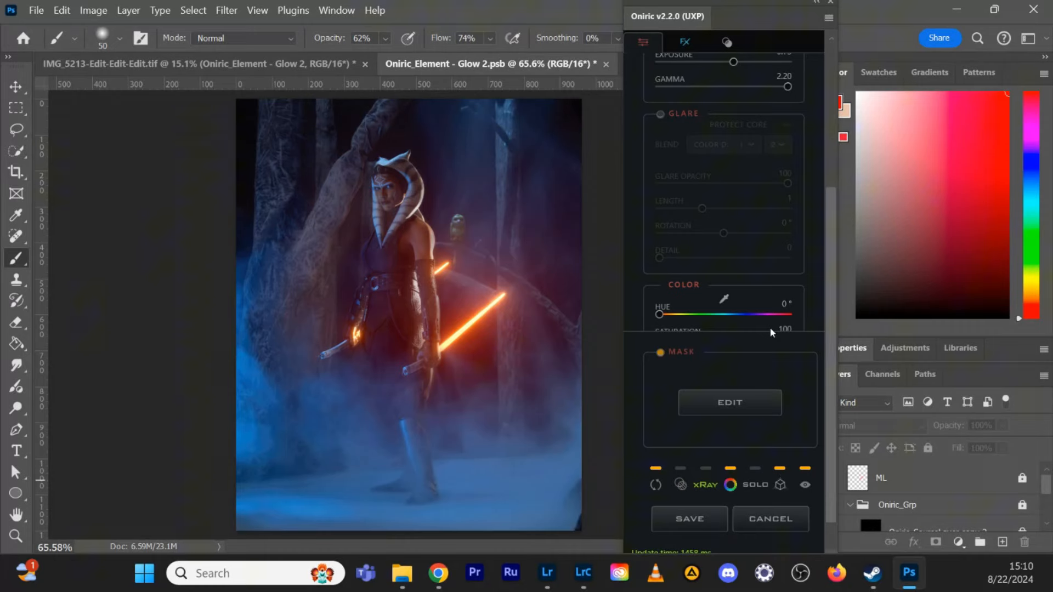
drag(659, 314, 826, 322)
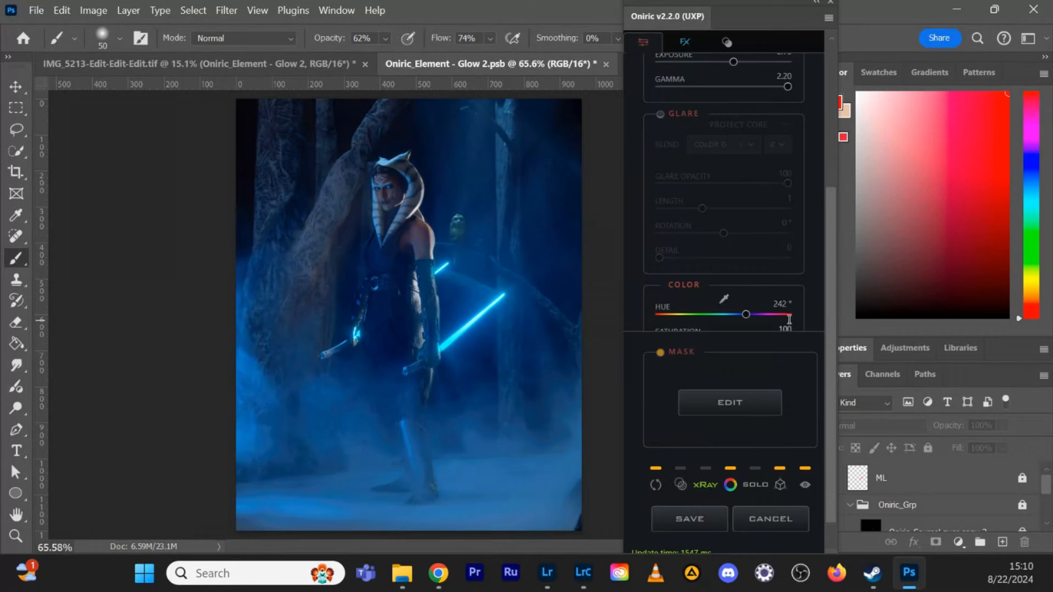
click(713, 314)
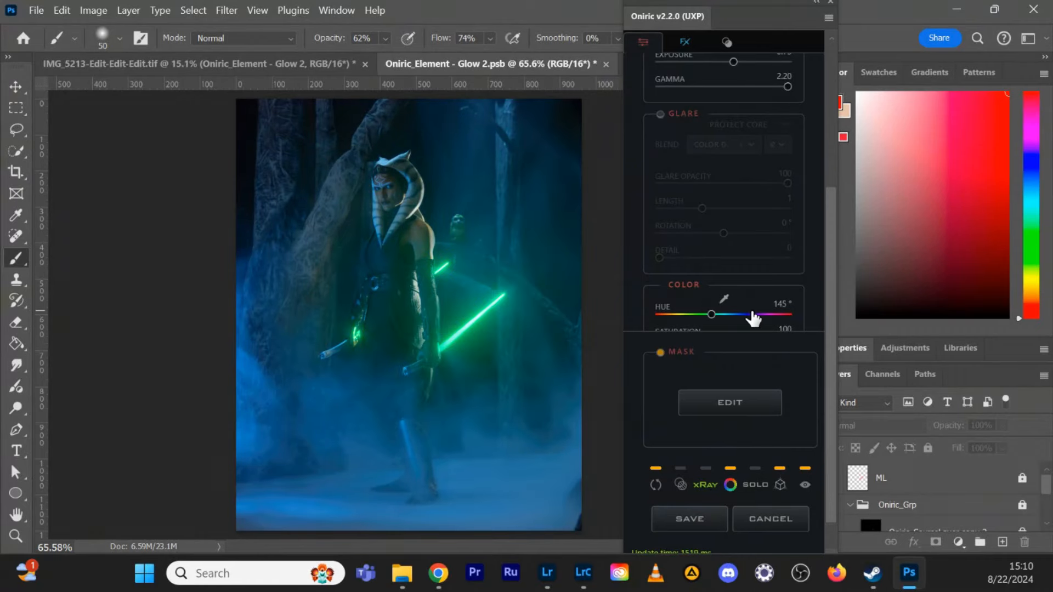
click(679, 315)
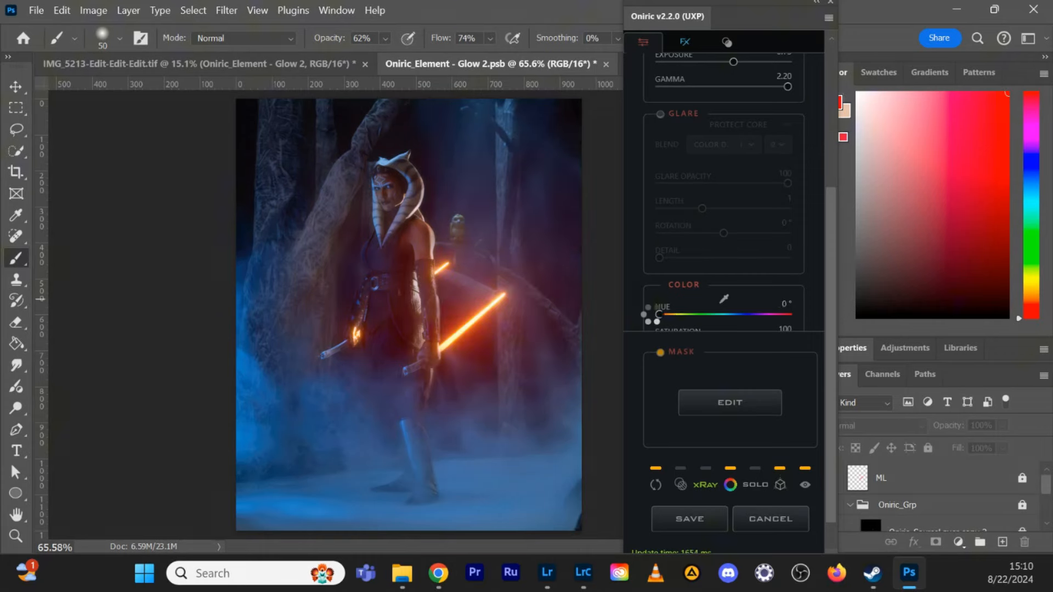
click(731, 485)
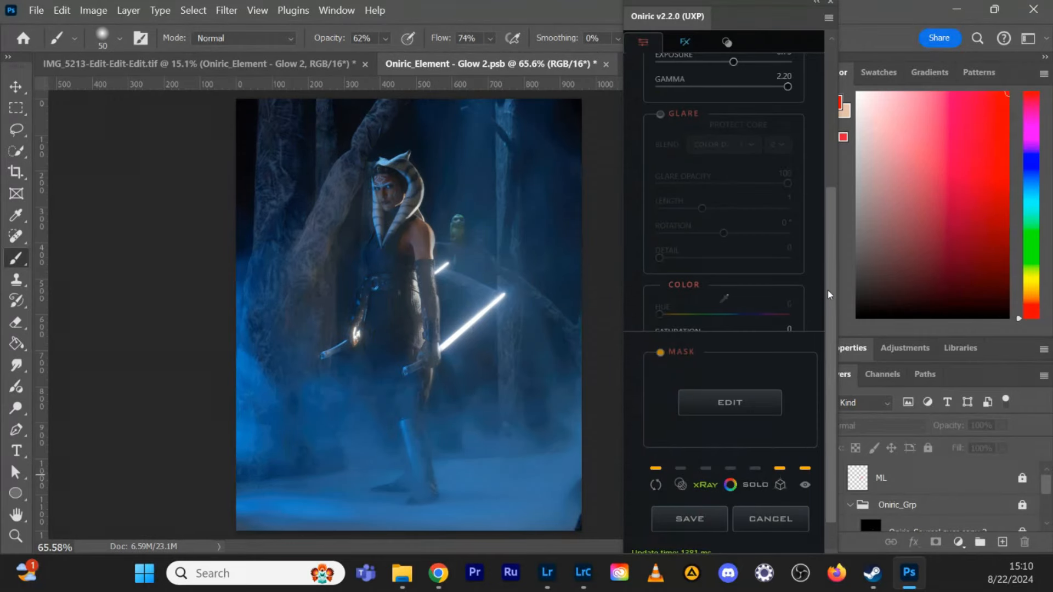
- Edit the glow mask with the brush enlarged to 125 pixels, paint down the tree trunk behind the figure, and apply it
drag(827, 288, 829, 247)
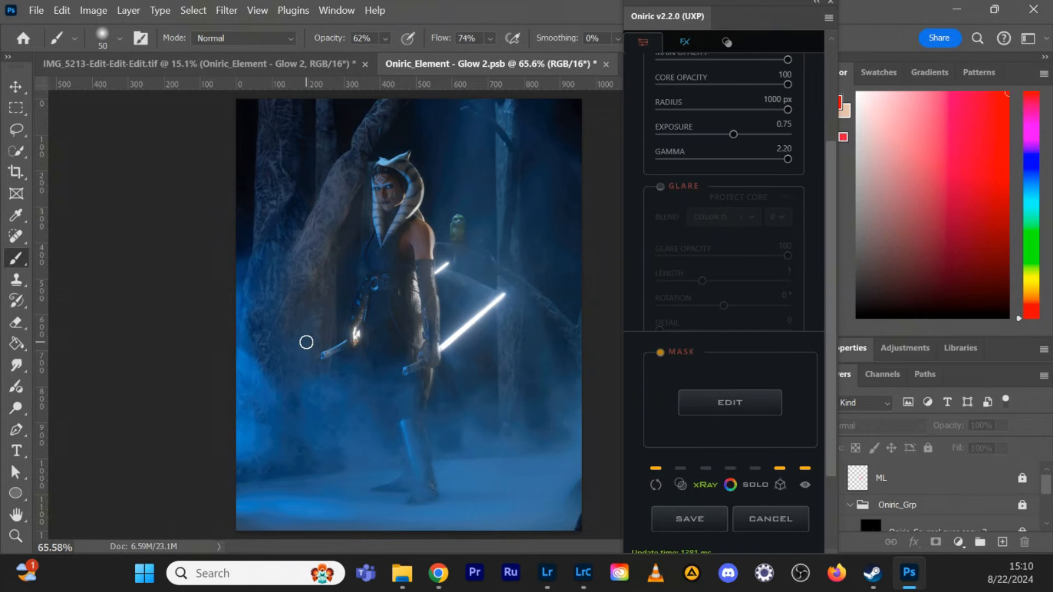
click(729, 405)
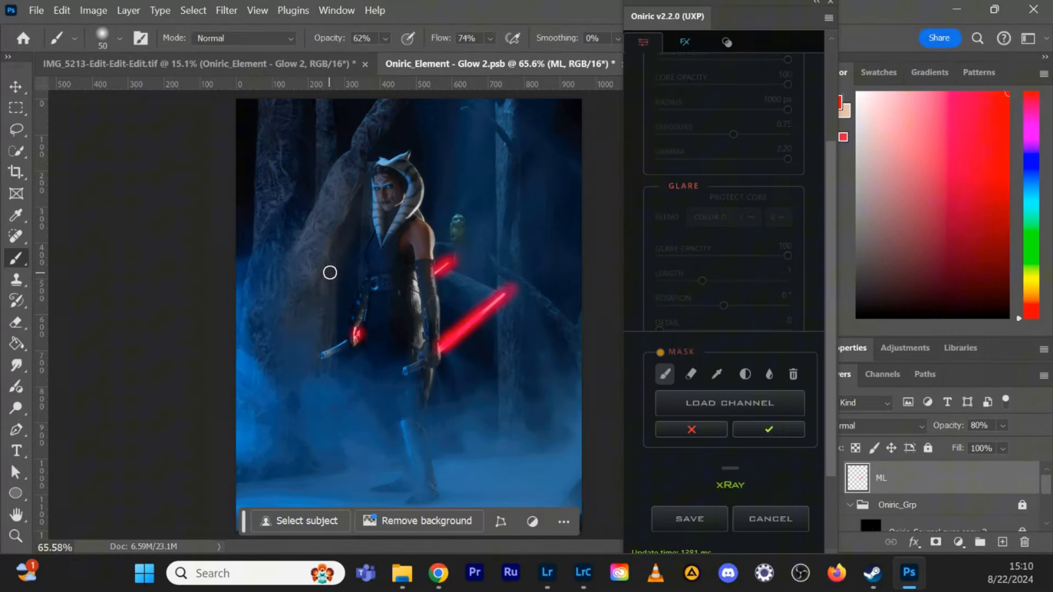
key(bracketright)
key(bracketright)
key(bracketright)
key(bracketright)
key(bracketright)
key(bracketright)
mouse_move(373, 137)
mouse_down()
mouse_move(327, 235)
mouse_move(314, 367)
mouse_move(290, 325)
mouse_move(293, 269)
mouse_move(307, 239)
mouse_move(283, 273)
mouse_move(277, 330)
mouse_move(305, 397)
mouse_up()
click(777, 435)
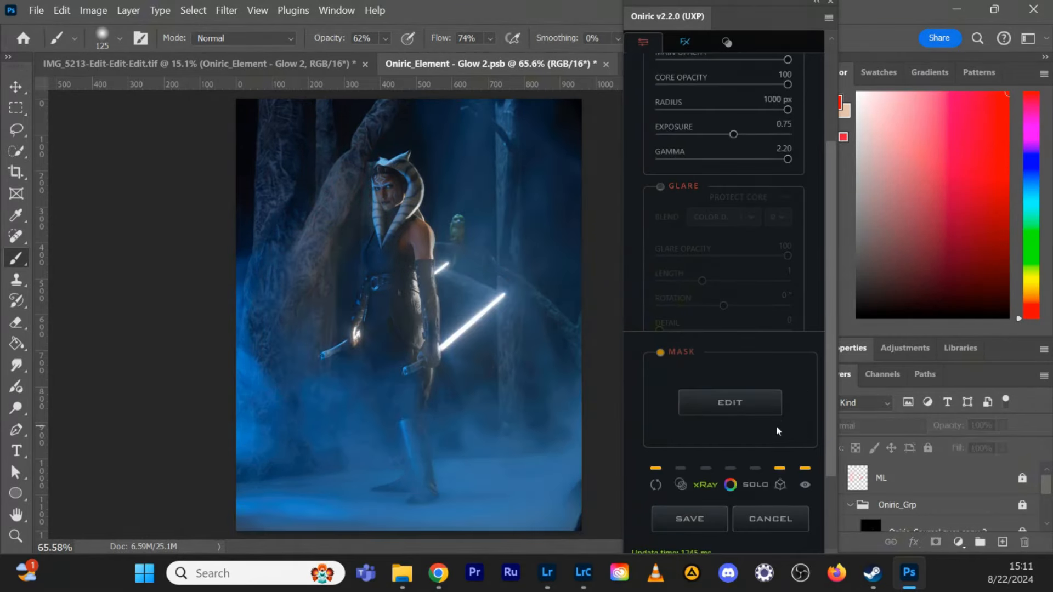
- Extend the glow mask from the trunk's base onto the misty ground on both sides of the figure's feet, and apply it
click(728, 403)
mouse_move(317, 381)
mouse_down()
mouse_move(322, 442)
mouse_move(299, 373)
mouse_move(318, 407)
mouse_move(322, 371)
mouse_move(329, 460)
mouse_move(376, 494)
mouse_move(329, 484)
mouse_move(369, 470)
mouse_move(542, 482)
mouse_move(463, 475)
mouse_up()
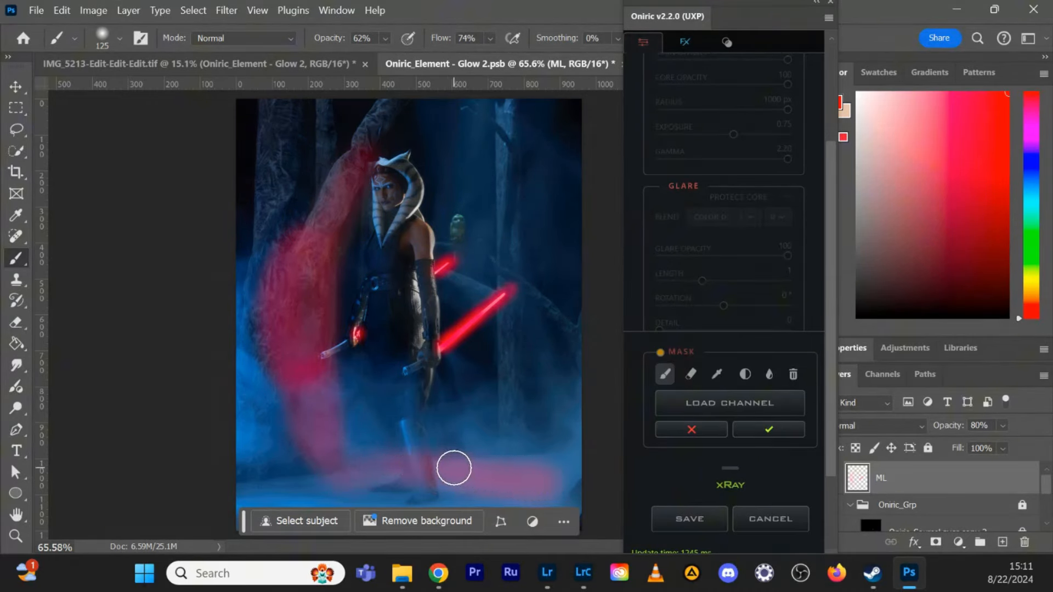
key(ctrl+z)
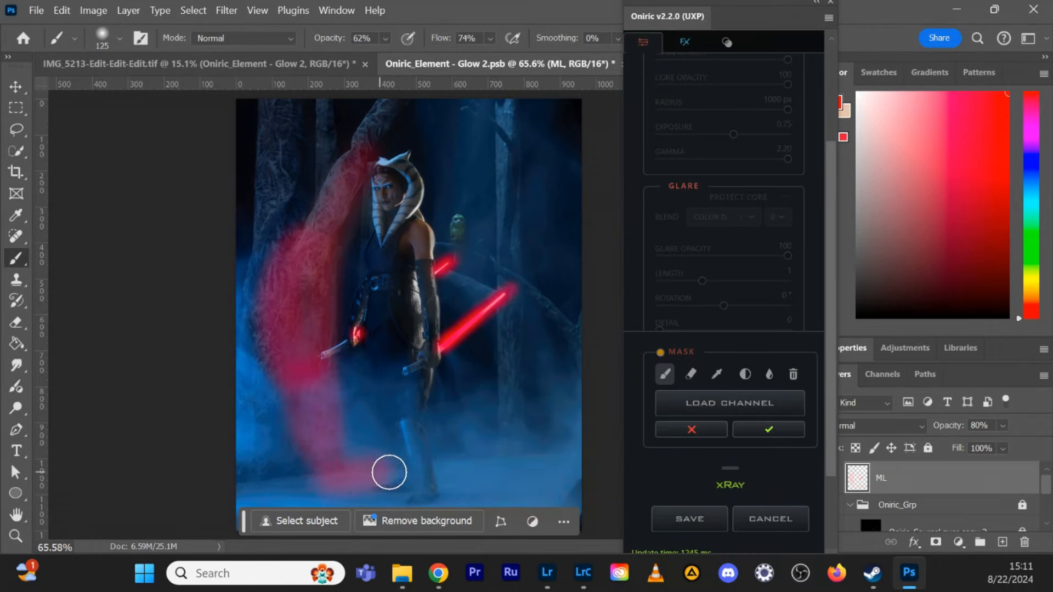
mouse_move(449, 470)
mouse_down()
mouse_move(567, 474)
mouse_move(474, 488)
mouse_up()
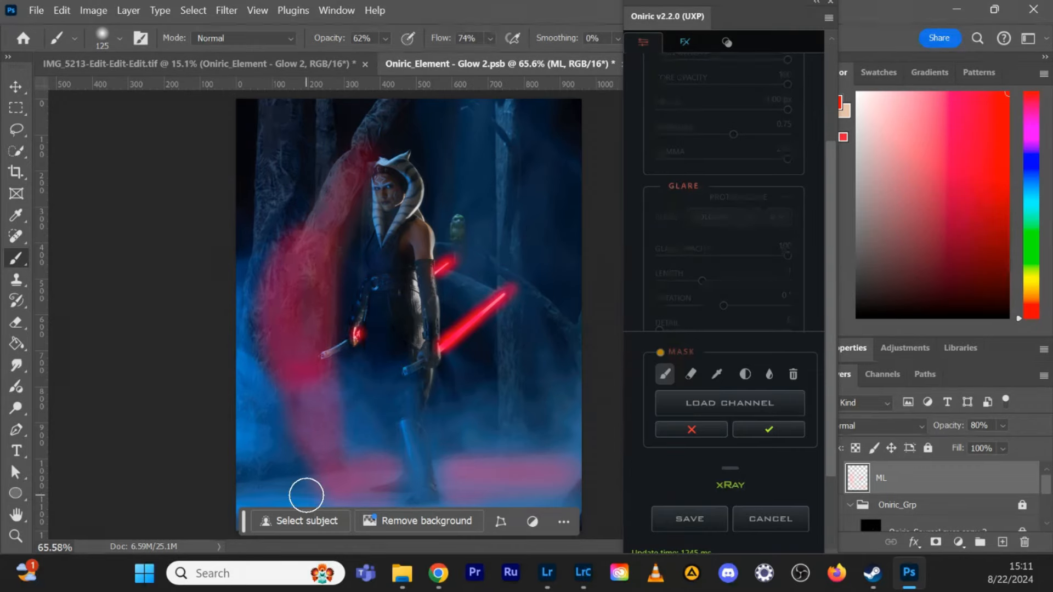
click(772, 433)
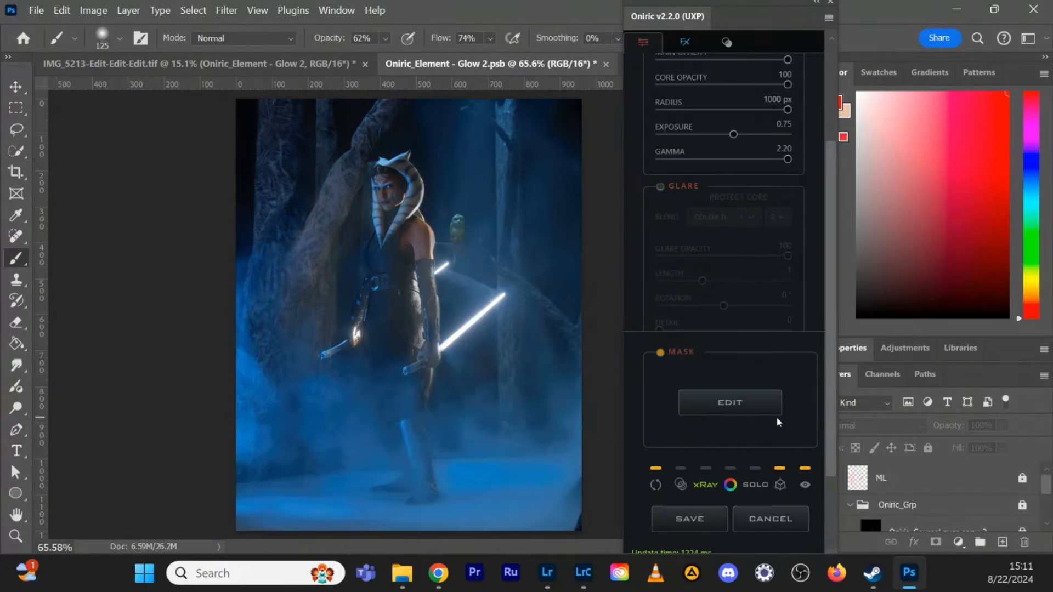
- Paint another mask pass across the ground and up the whole tree trunk to the image's upper edge, and apply it
click(776, 416)
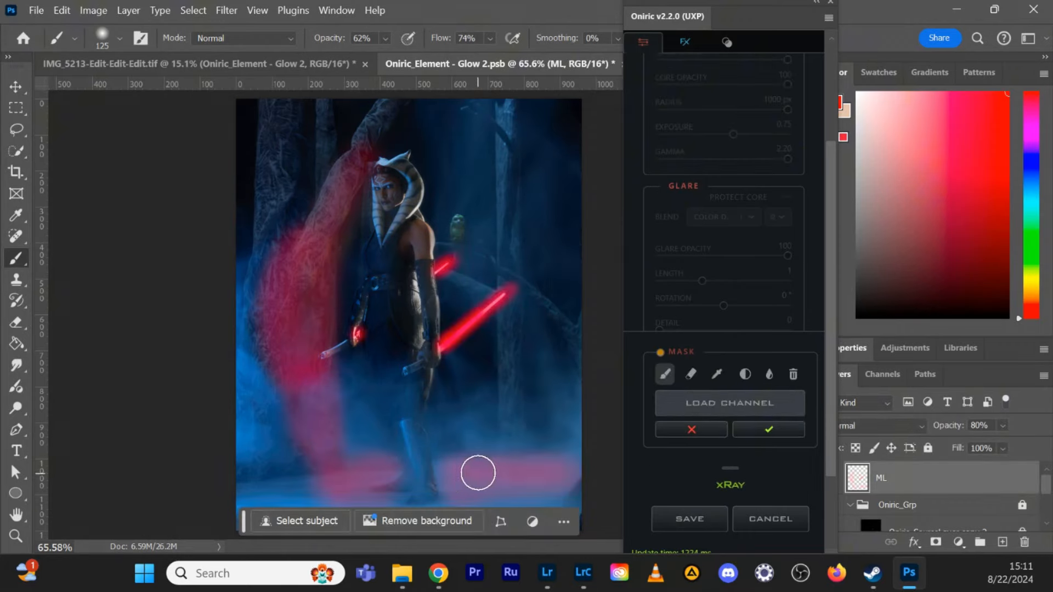
mouse_move(443, 474)
mouse_down()
mouse_move(449, 497)
mouse_move(581, 488)
mouse_move(551, 466)
mouse_move(412, 487)
mouse_move(607, 455)
mouse_move(327, 482)
mouse_move(405, 498)
mouse_move(356, 500)
mouse_move(325, 466)
mouse_move(286, 392)
mouse_move(266, 317)
mouse_move(362, 141)
mouse_move(325, 230)
mouse_move(302, 348)
mouse_move(328, 261)
mouse_move(318, 352)
mouse_move(328, 242)
mouse_move(382, 113)
mouse_move(294, 280)
mouse_up()
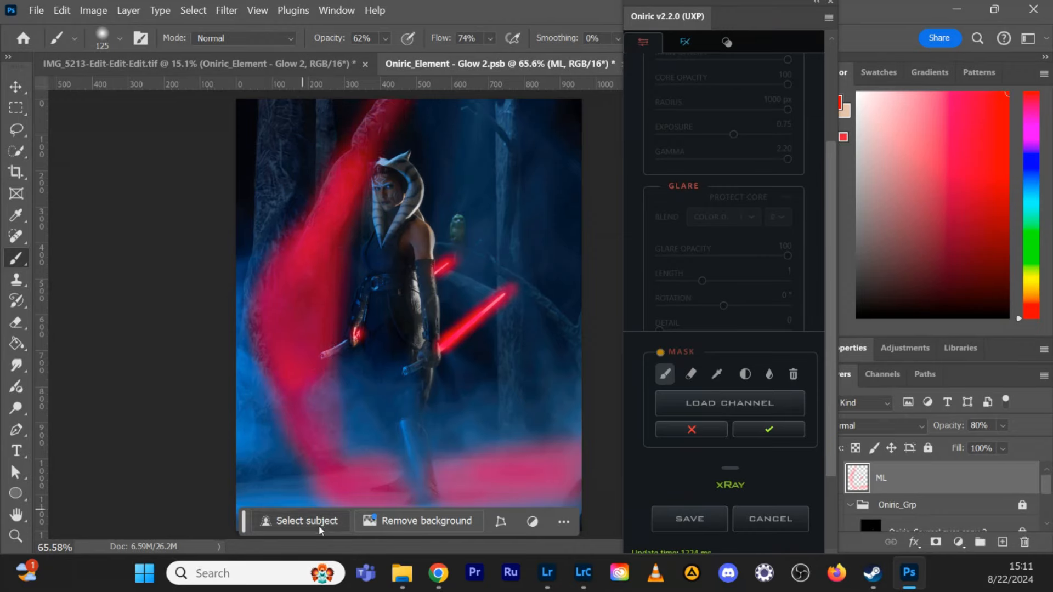
click(769, 434)
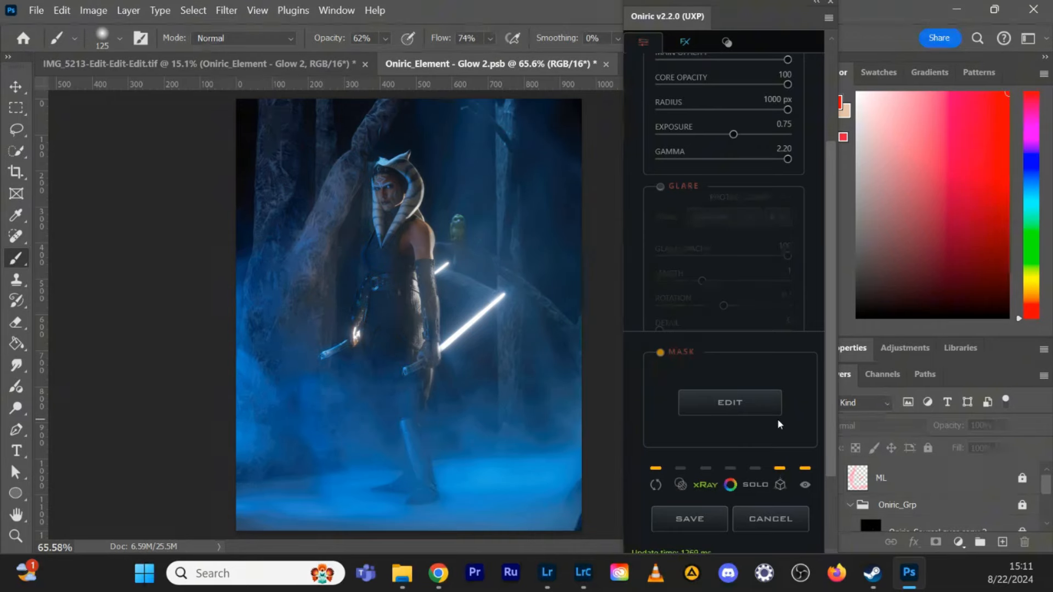
- Strengthen the mask over the tree trunk and both ground patches, extend it toward the lower-left ground, and apply it
click(712, 395)
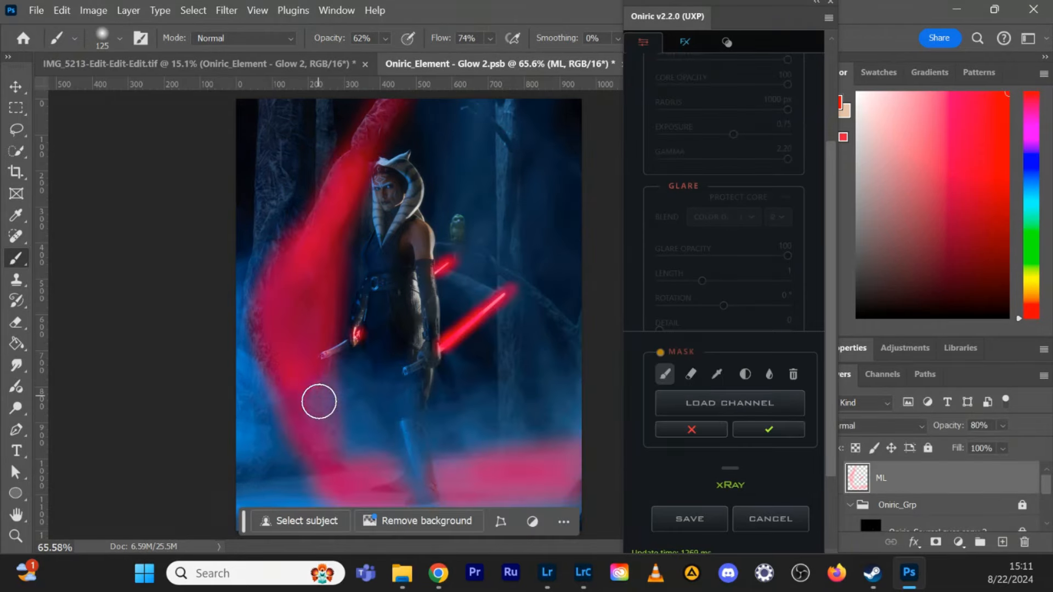
mouse_move(319, 401)
mouse_down()
mouse_move(336, 466)
mouse_move(308, 294)
mouse_move(289, 262)
mouse_move(263, 321)
mouse_move(306, 445)
mouse_move(320, 375)
mouse_move(328, 439)
mouse_move(315, 322)
mouse_move(306, 323)
mouse_move(321, 255)
mouse_move(387, 127)
mouse_move(413, 110)
mouse_move(371, 144)
mouse_move(378, 122)
mouse_move(404, 113)
mouse_up()
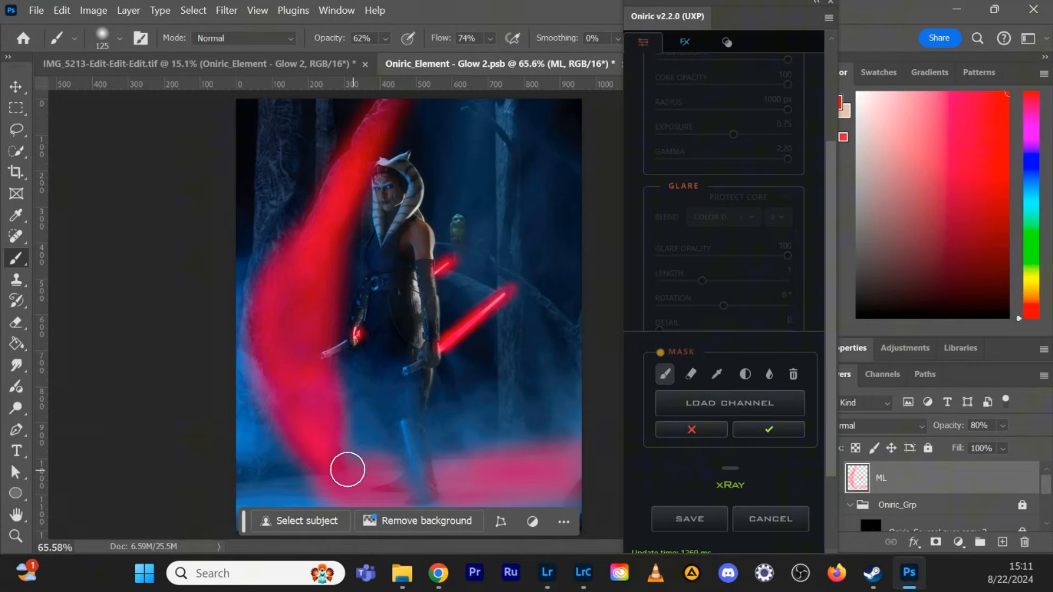
mouse_move(347, 469)
mouse_down()
mouse_move(391, 474)
mouse_move(348, 489)
mouse_move(397, 496)
mouse_move(331, 491)
mouse_up()
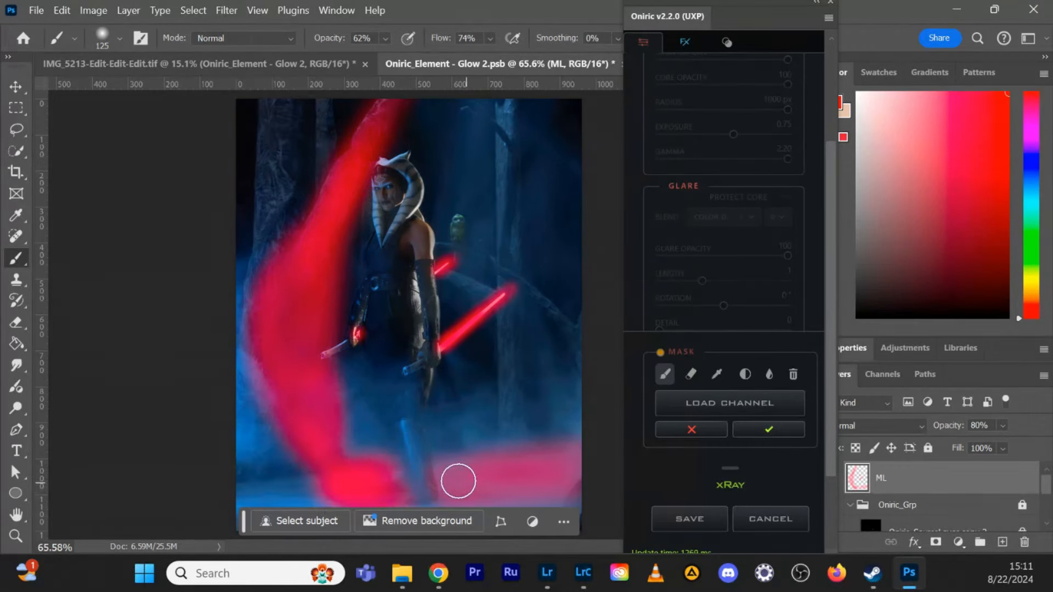
mouse_move(458, 481)
mouse_down()
mouse_move(563, 485)
mouse_move(466, 472)
mouse_move(583, 465)
mouse_move(531, 477)
mouse_move(582, 489)
mouse_move(531, 476)
mouse_up()
drag(344, 484, 291, 490)
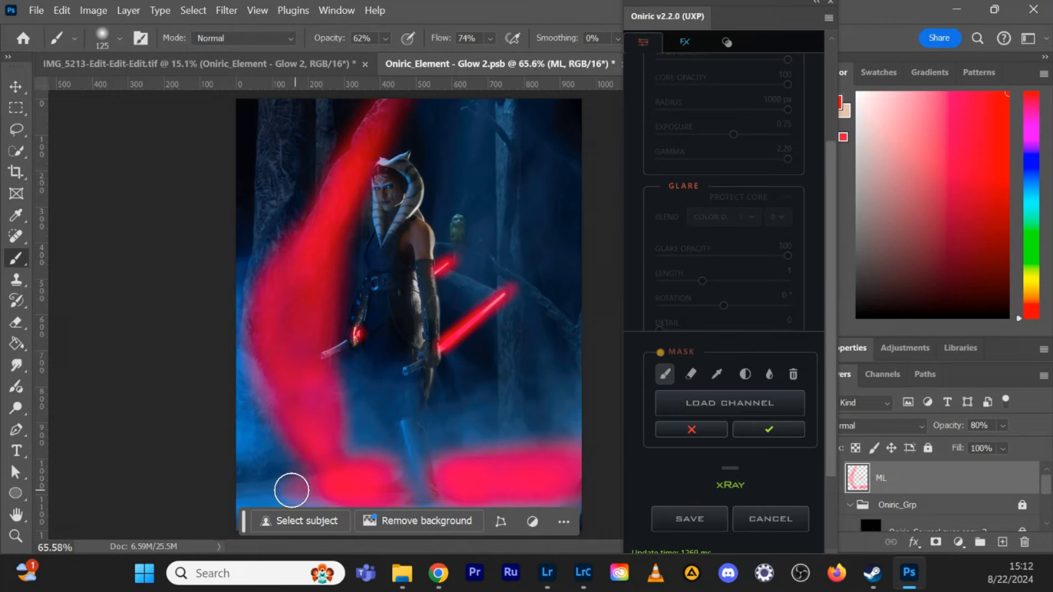
click(769, 432)
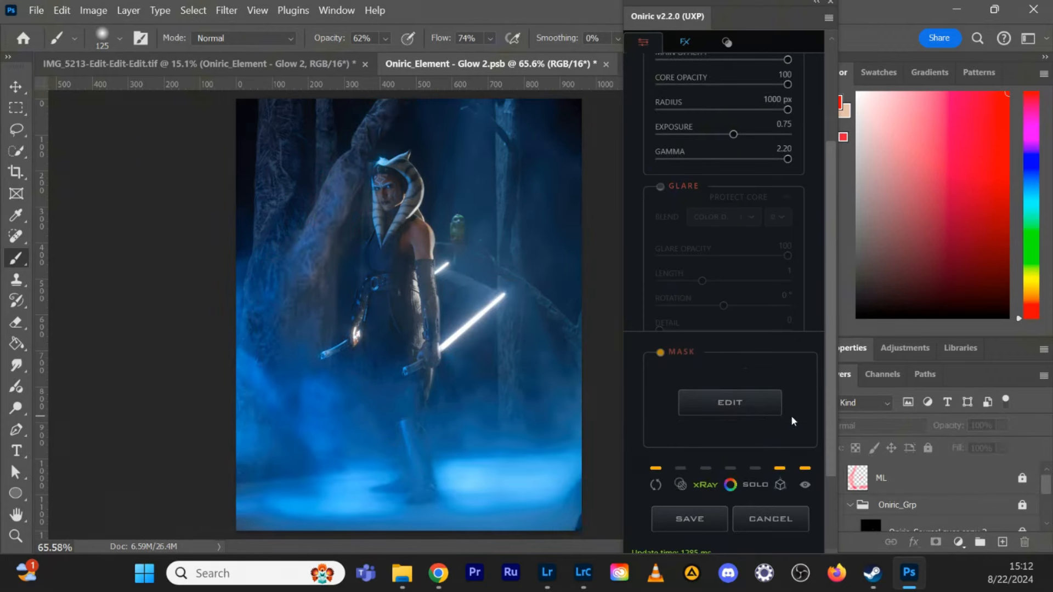
- Move the contextual task bar off the ground area, paint the glow mask along the image's bottom edge, and apply it
click(714, 402)
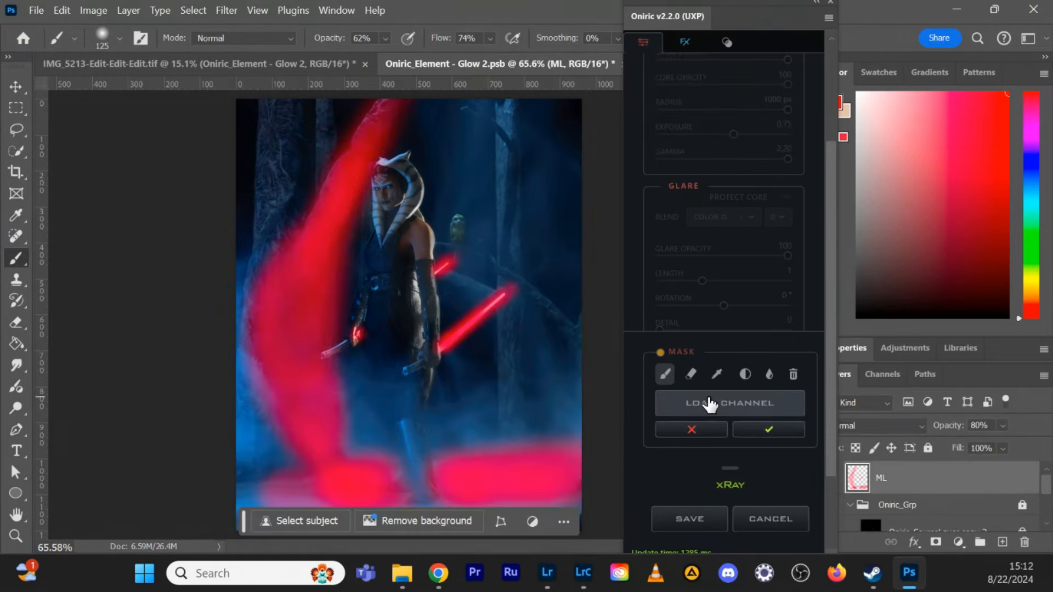
drag(244, 521, 124, 256)
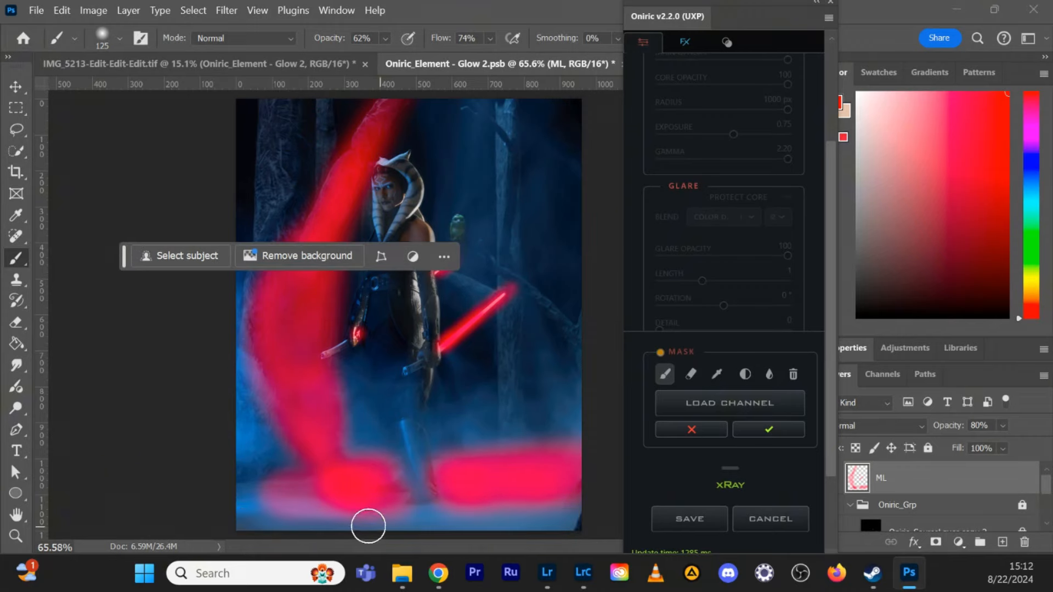
mouse_move(368, 526)
mouse_down()
mouse_move(296, 520)
mouse_move(565, 514)
mouse_move(405, 520)
mouse_move(584, 529)
mouse_move(298, 520)
mouse_move(534, 528)
mouse_move(282, 517)
mouse_move(309, 511)
mouse_move(258, 501)
mouse_move(321, 489)
mouse_move(477, 525)
mouse_up()
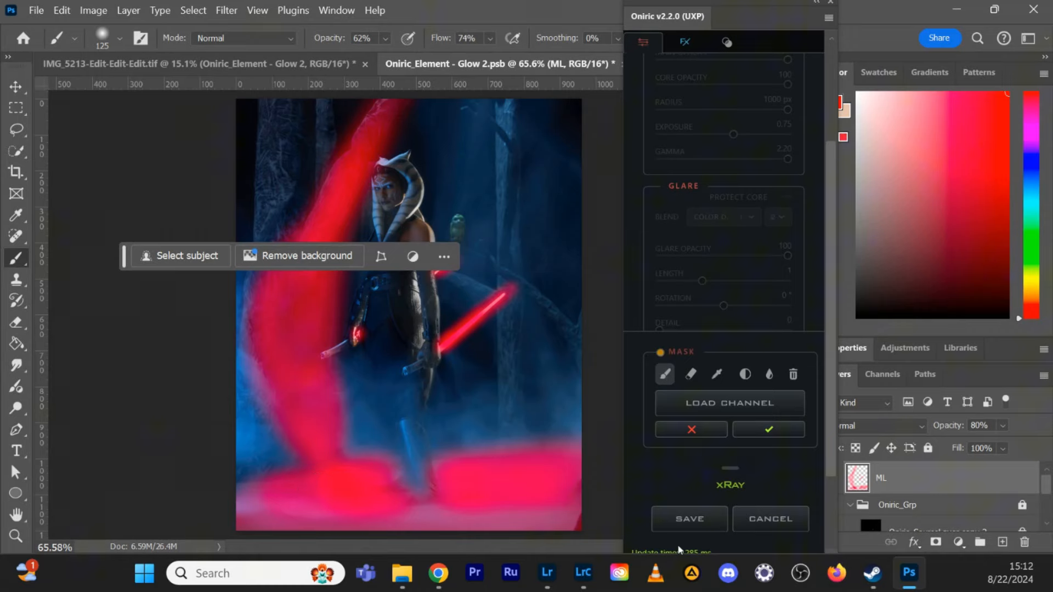
click(763, 434)
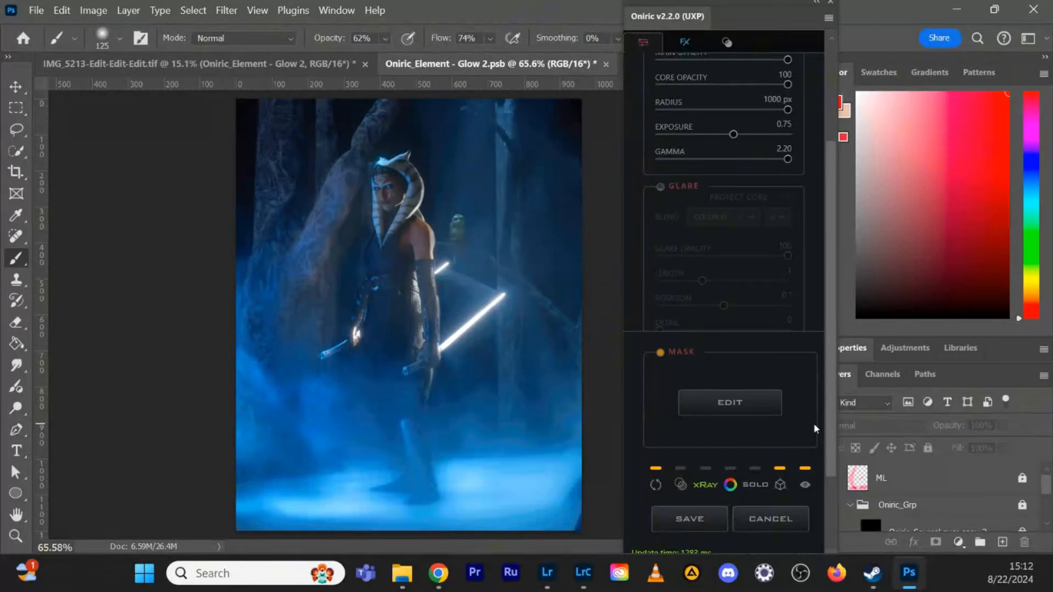
- Move the contextual task bar off the lightsabers, extend the glow mask around the long lightsaber's tip with a soft brush, and apply it
key(bracketright)
key(bracketright)
key(bracketright)
key(bracketright)
key(bracketright)
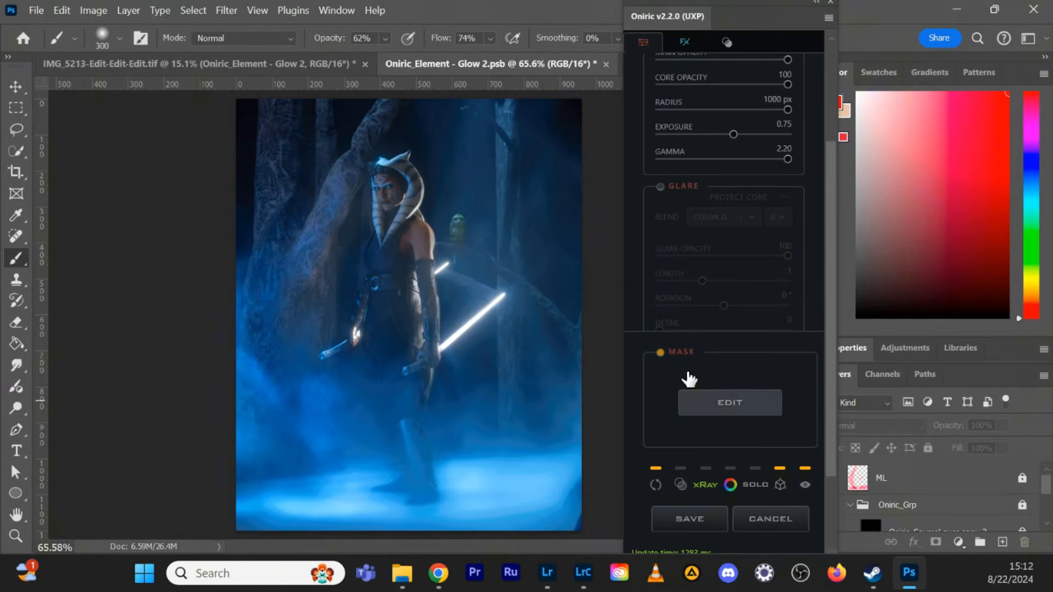
click(692, 396)
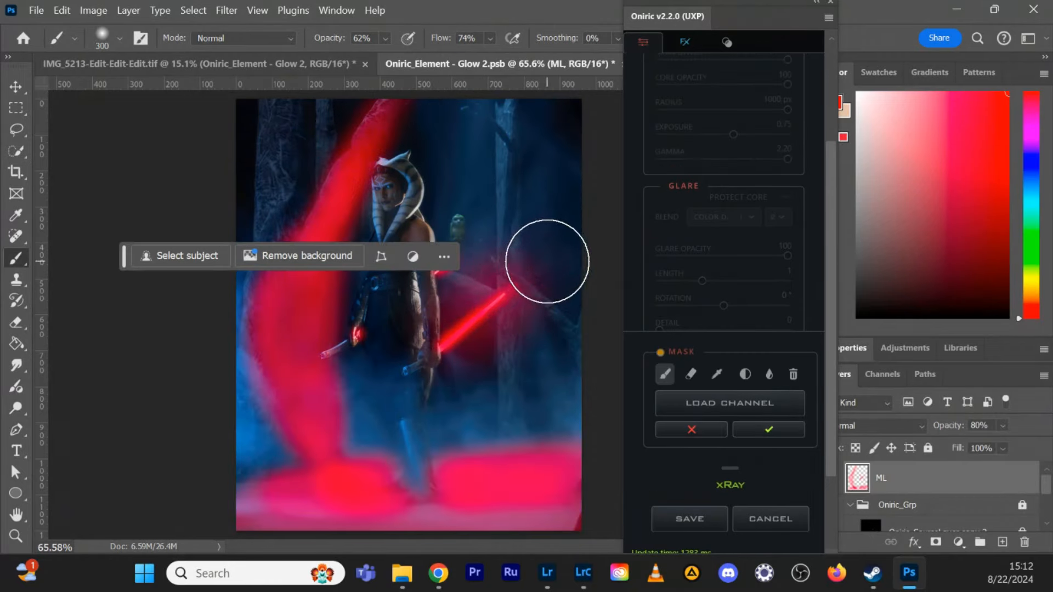
key(bracketright)
key(bracketleft)
key(bracketleft)
key(bracketleft)
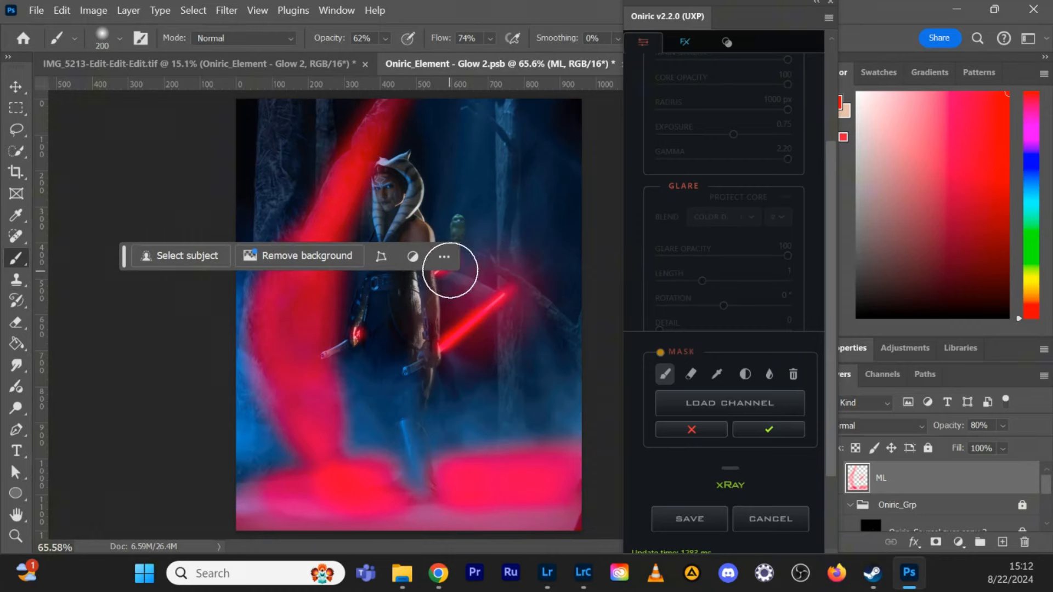
drag(124, 256, 216, 108)
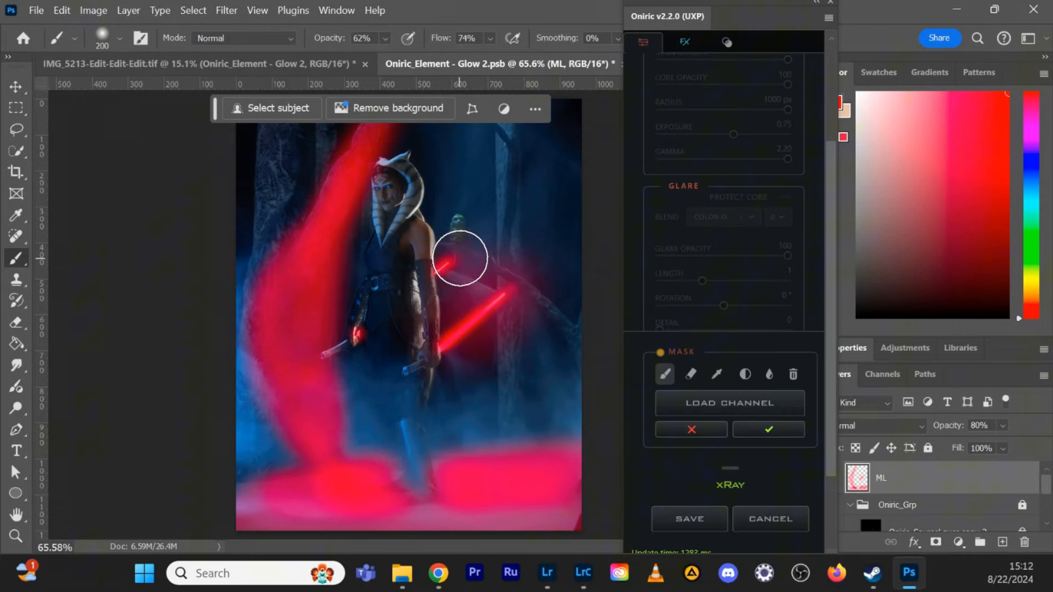
click(789, 429)
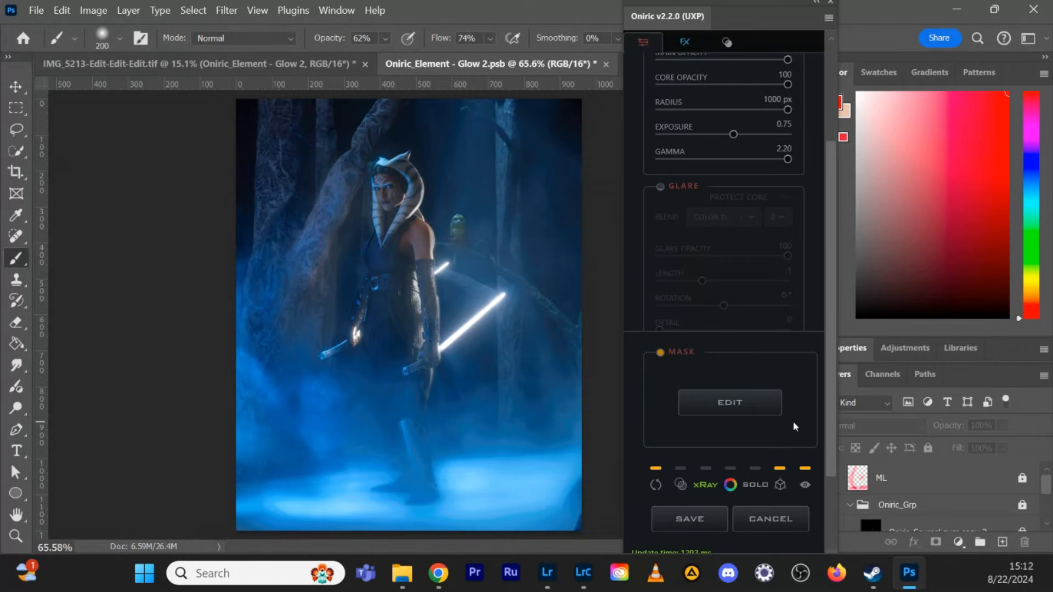
- Paint another glow mask pass across the ground with a 300 px brush and down the tree trunk with a 500 px brush, and apply it
click(735, 404)
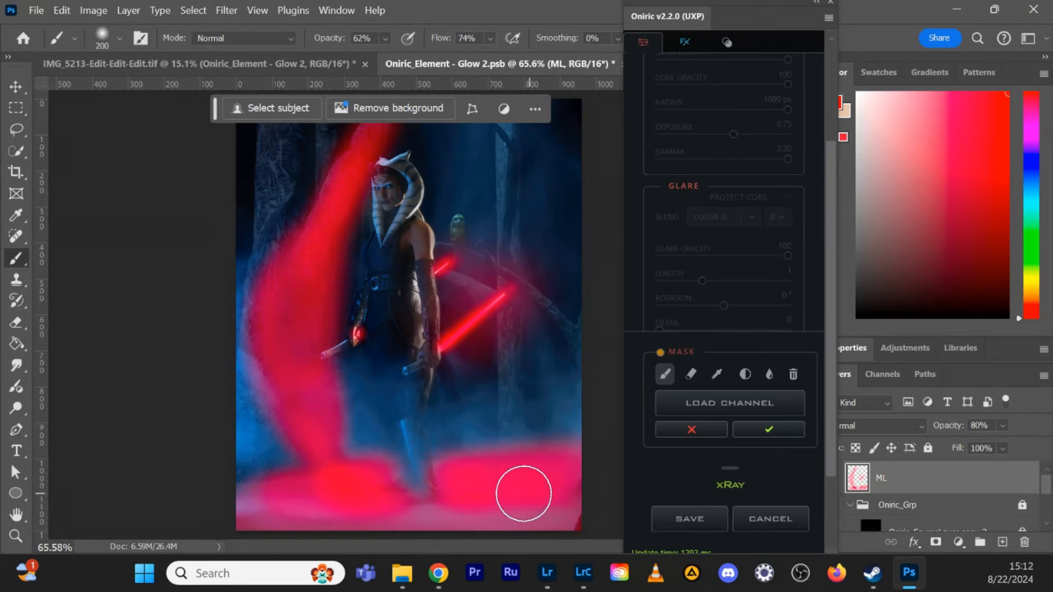
key(bracketright)
key(bracketright)
key(bracketright)
key(bracketright)
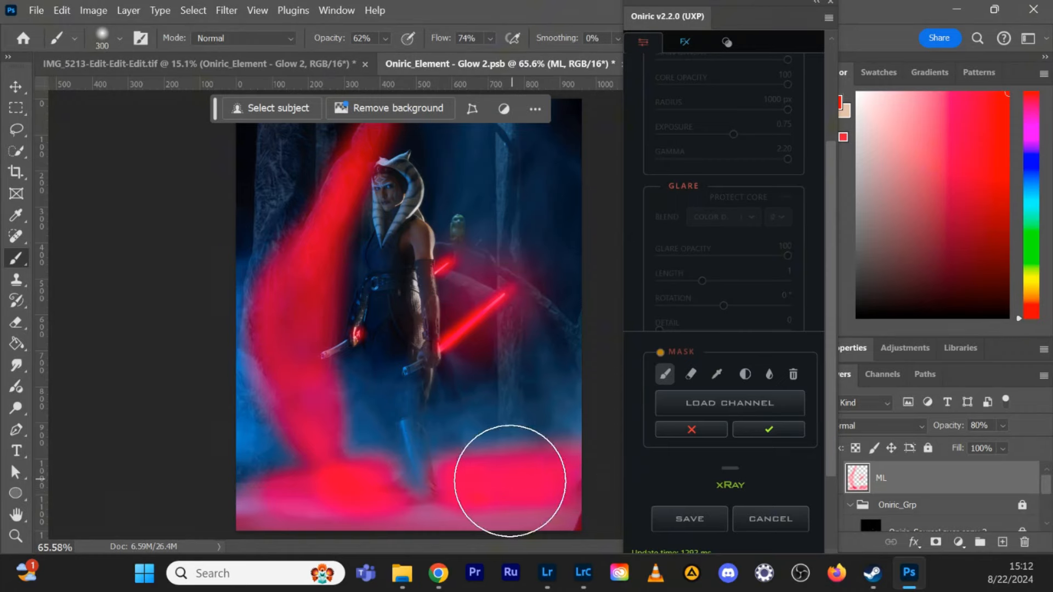
mouse_move(519, 507)
mouse_down()
mouse_move(320, 483)
mouse_move(254, 486)
mouse_move(258, 466)
mouse_move(257, 535)
mouse_up()
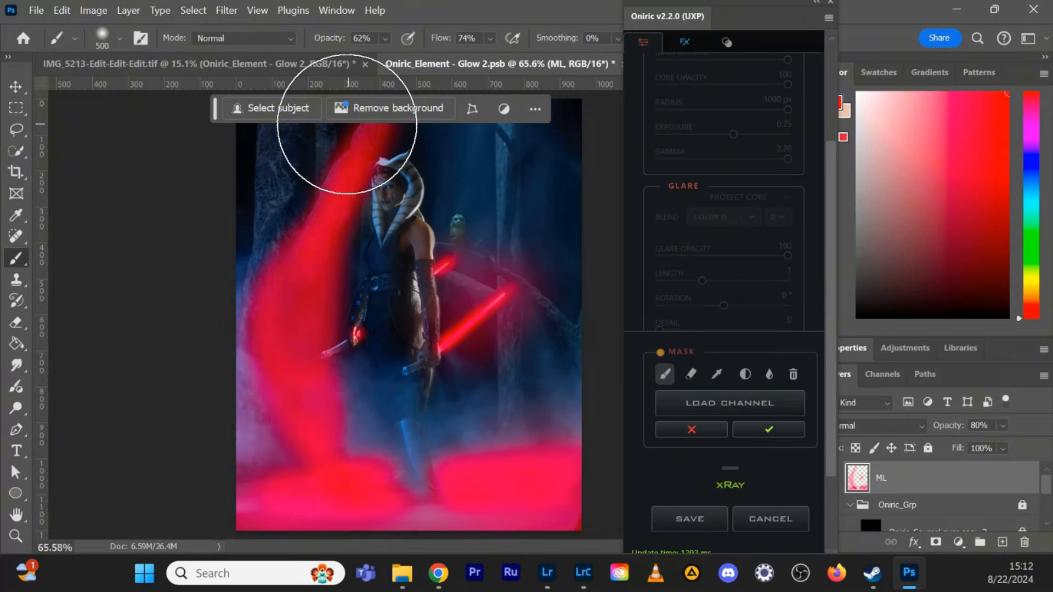
mouse_move(344, 126)
mouse_down()
mouse_move(250, 437)
mouse_move(259, 556)
mouse_up()
click(773, 431)
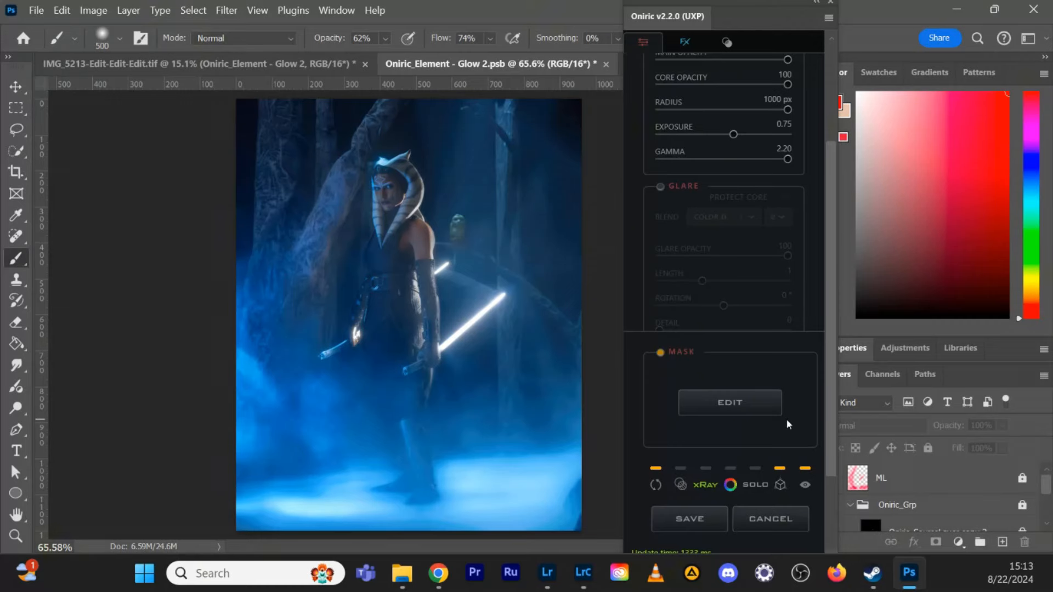
- Save the Oniric glow to the main document and compare the image with and without the Glow 2 layer
click(690, 514)
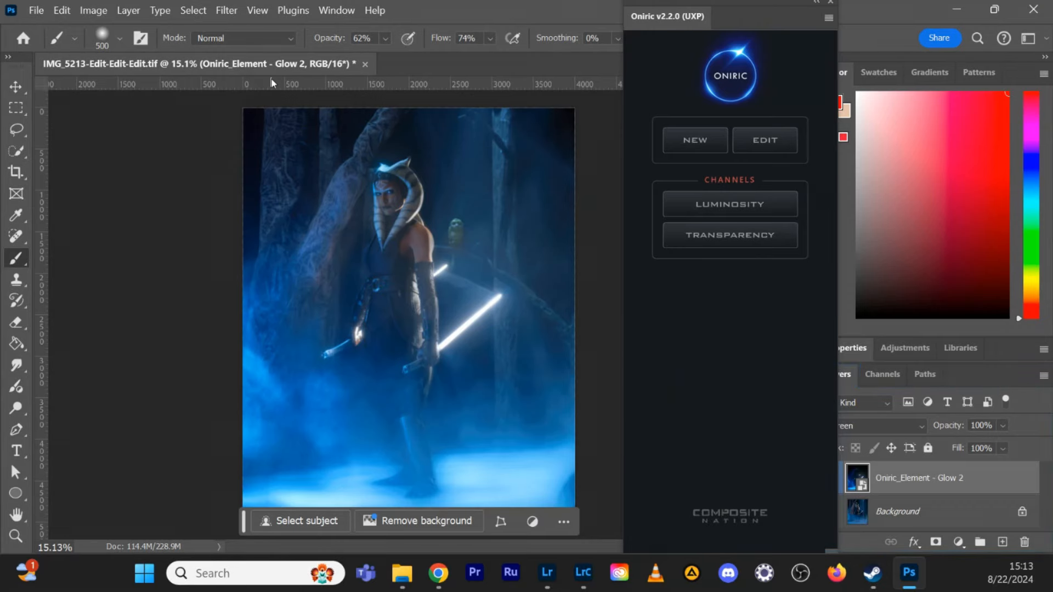
click(816, 3)
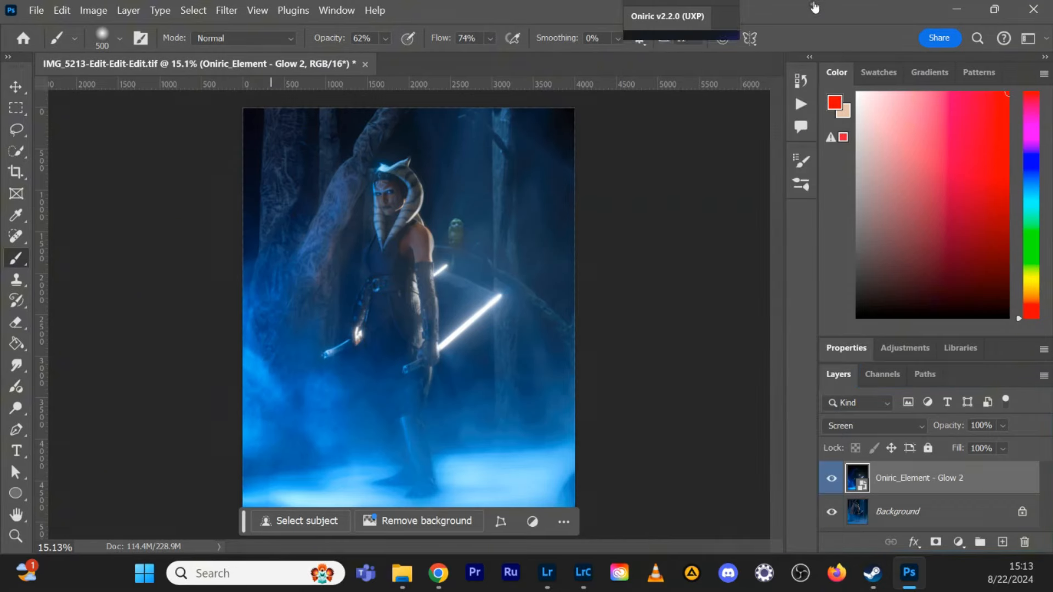
click(832, 477)
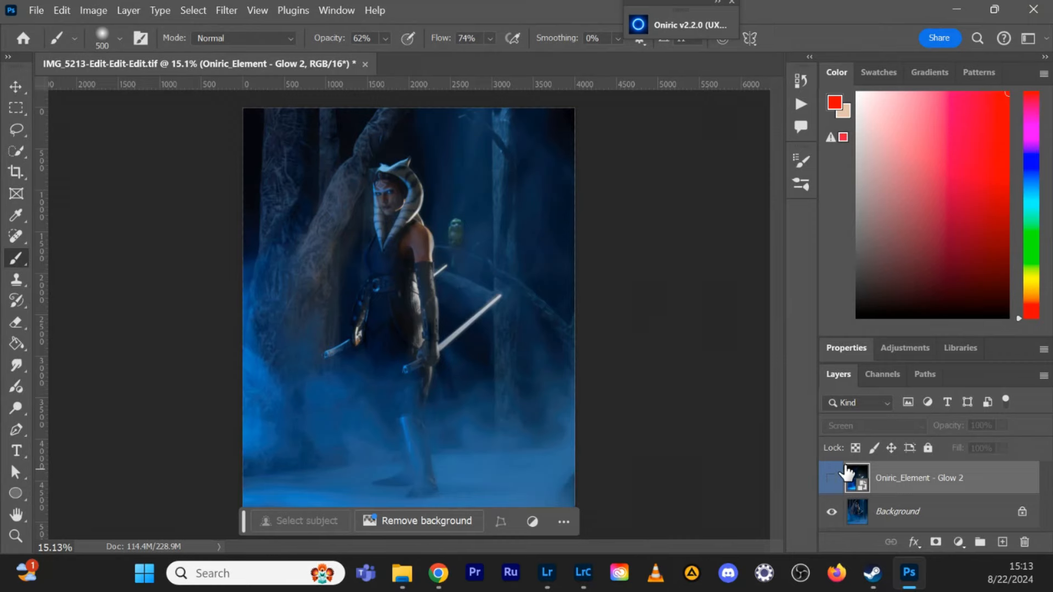
click(831, 477)
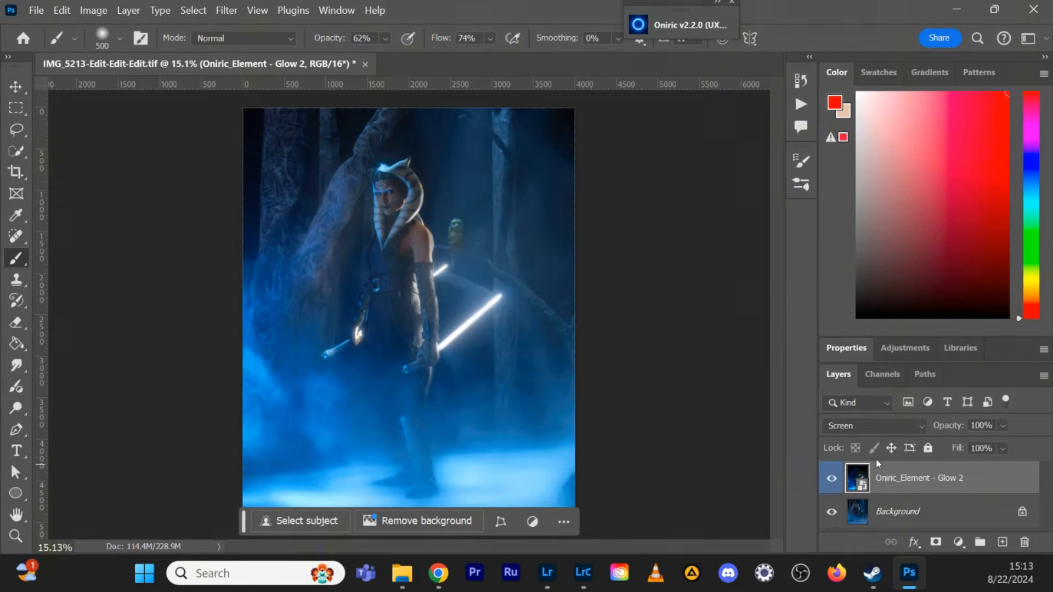
click(832, 478)
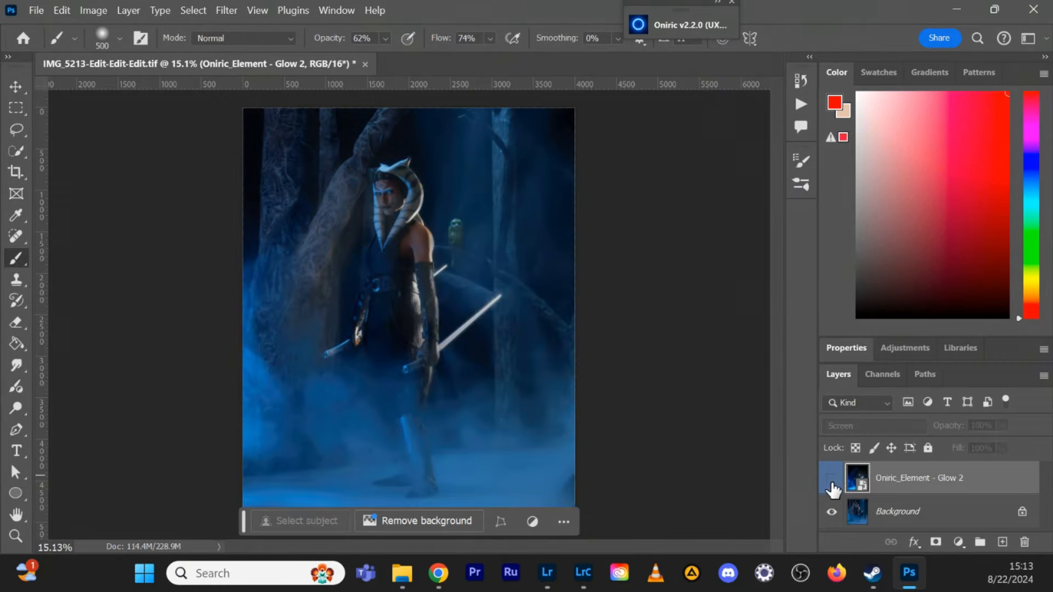
click(832, 479)
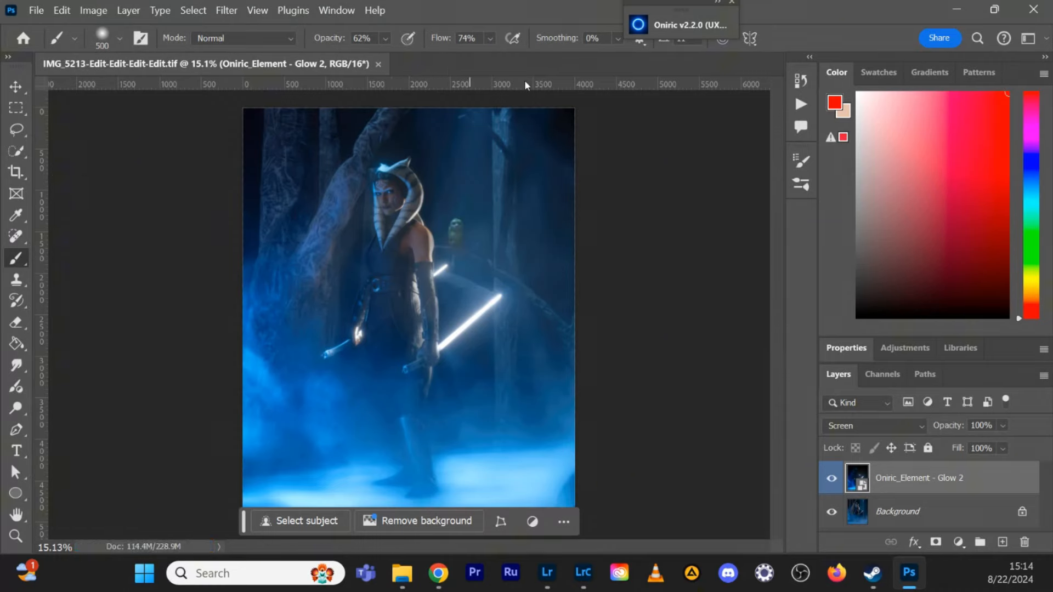
- Hide the Oniric glow layer and place the White lightsaber blade image above it with the Screen blend mode
click(833, 478)
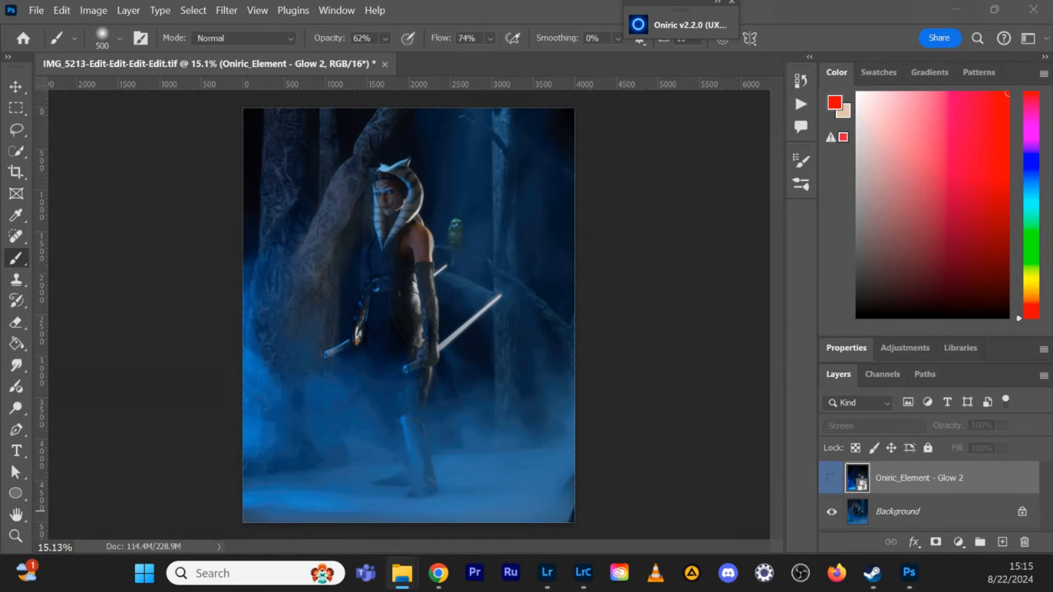
drag(512, 437, 501, 337)
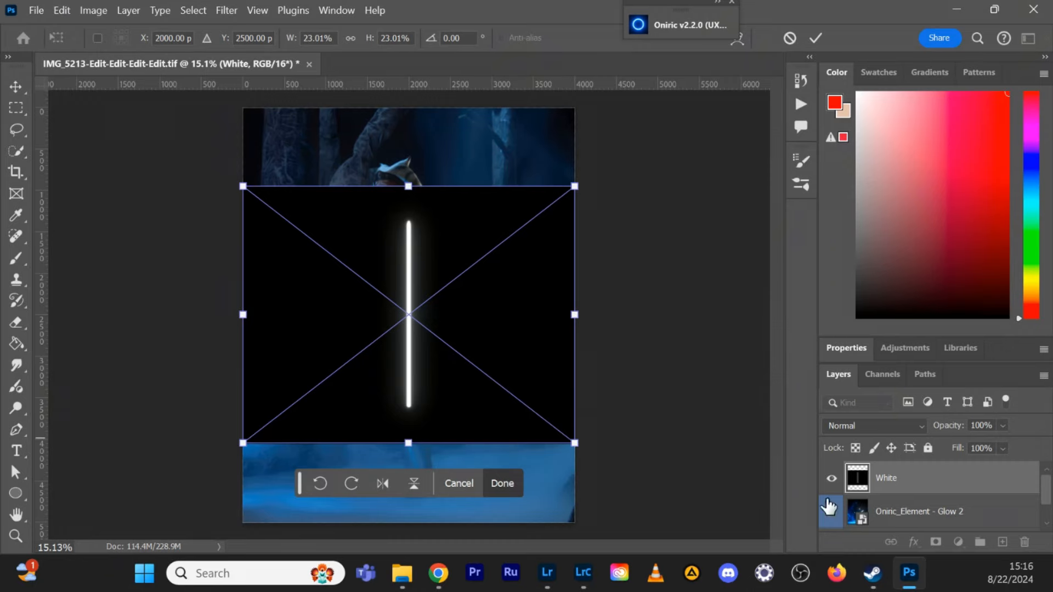
click(874, 426)
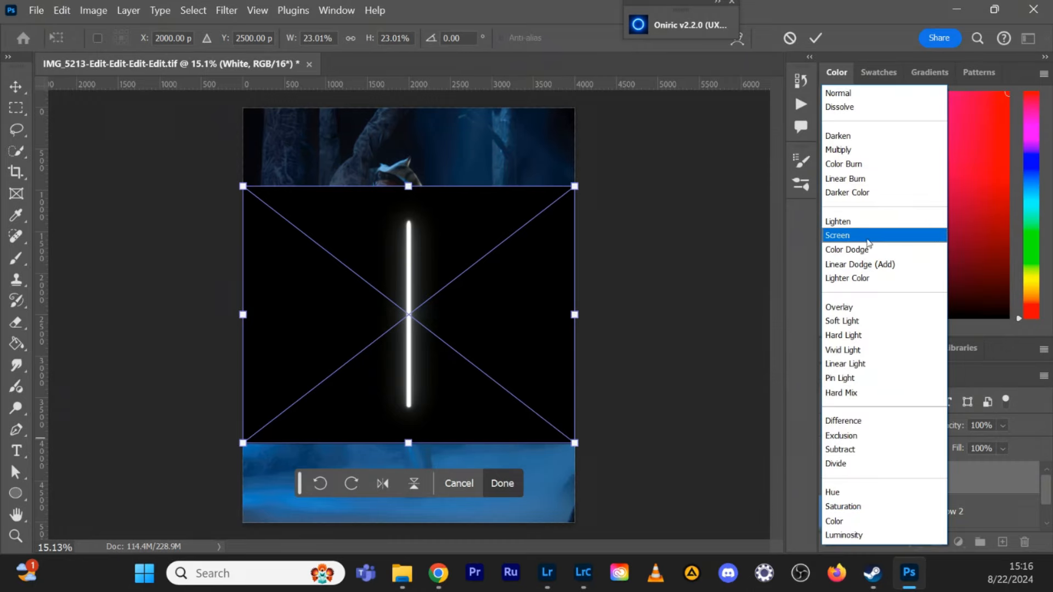
click(869, 237)
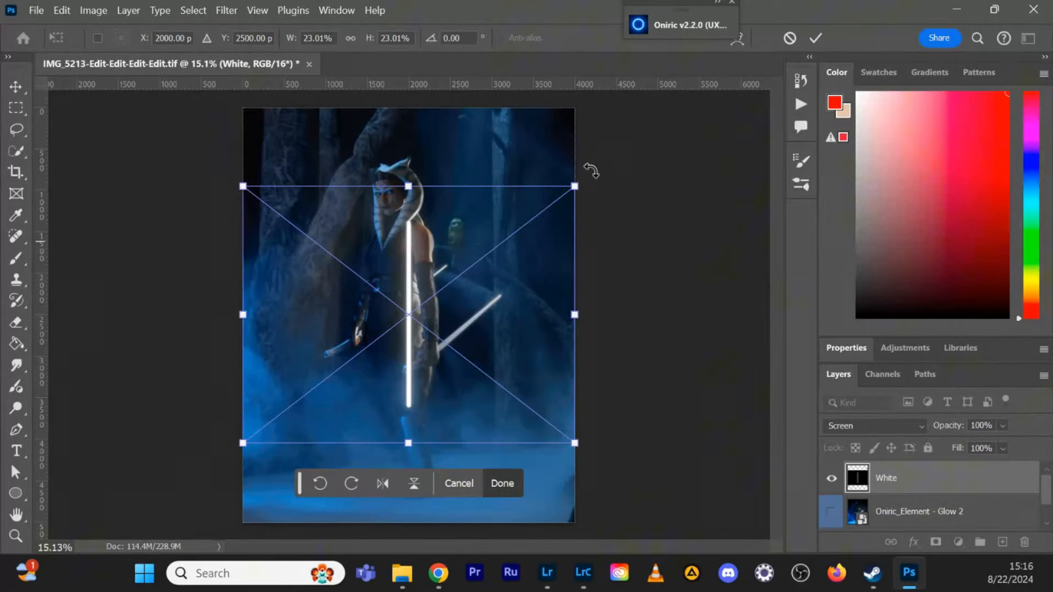
- Rotate the placed blade about 49°, scale it to about 22.6% by 17.1%, and position it over the figure's front lightsaber
drag(587, 180, 661, 373)
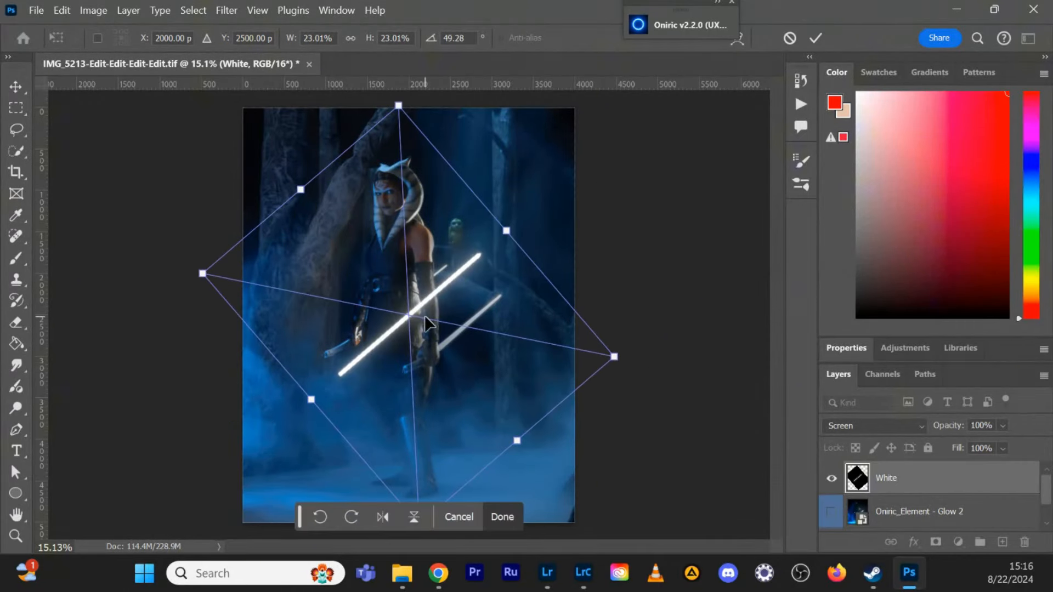
scroll(424, 314, up, 5)
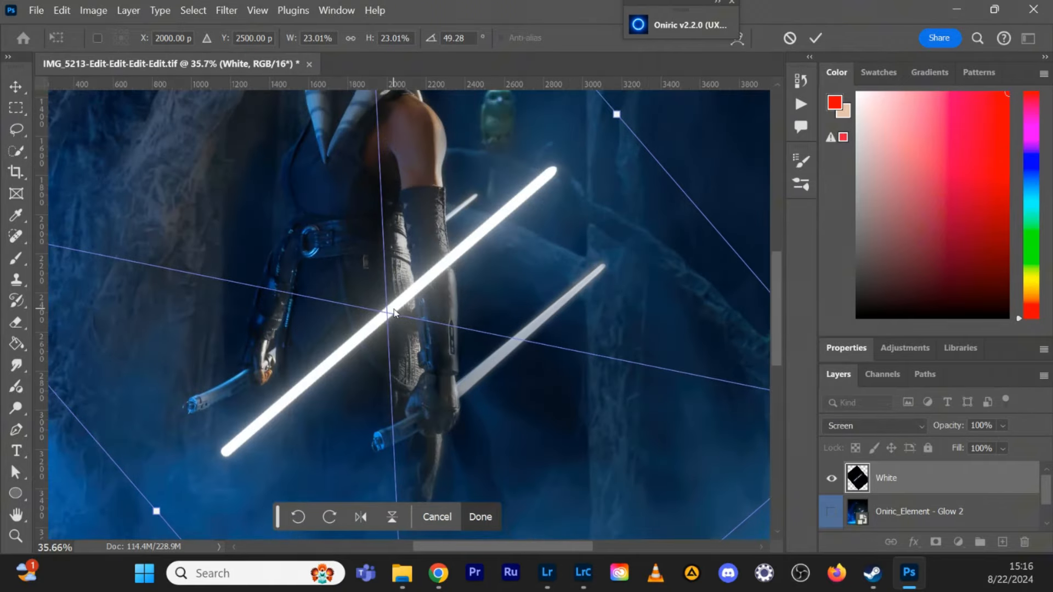
drag(391, 304, 519, 336)
scroll(520, 338, down, 6)
drag(642, 244, 582, 297)
drag(493, 373, 528, 344)
drag(627, 453, 690, 528)
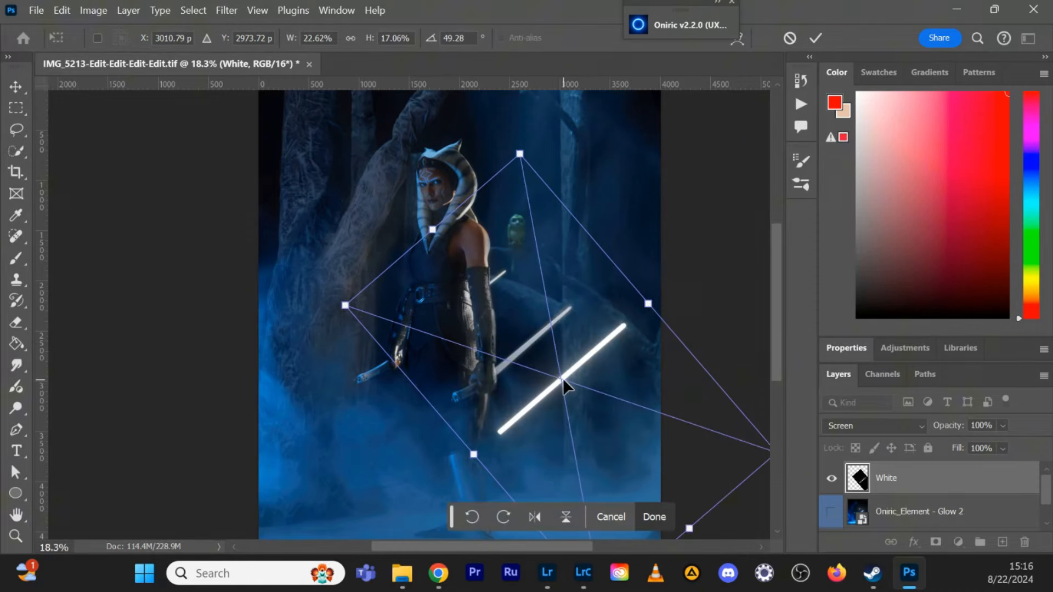
drag(563, 377, 529, 351)
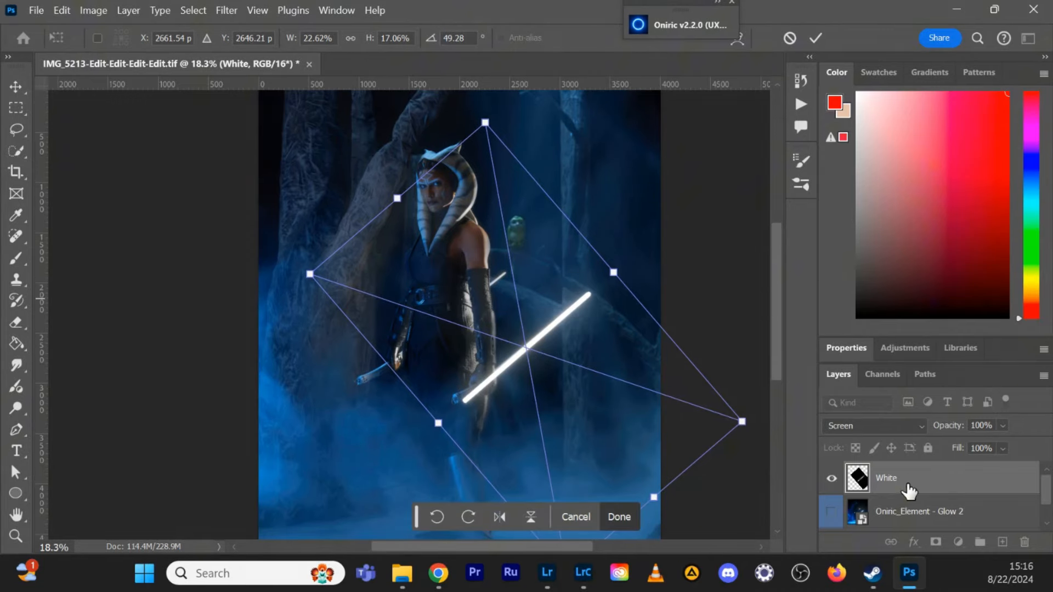
- Commit the blade's transform and add a layer mask to the White layer
click(16, 87)
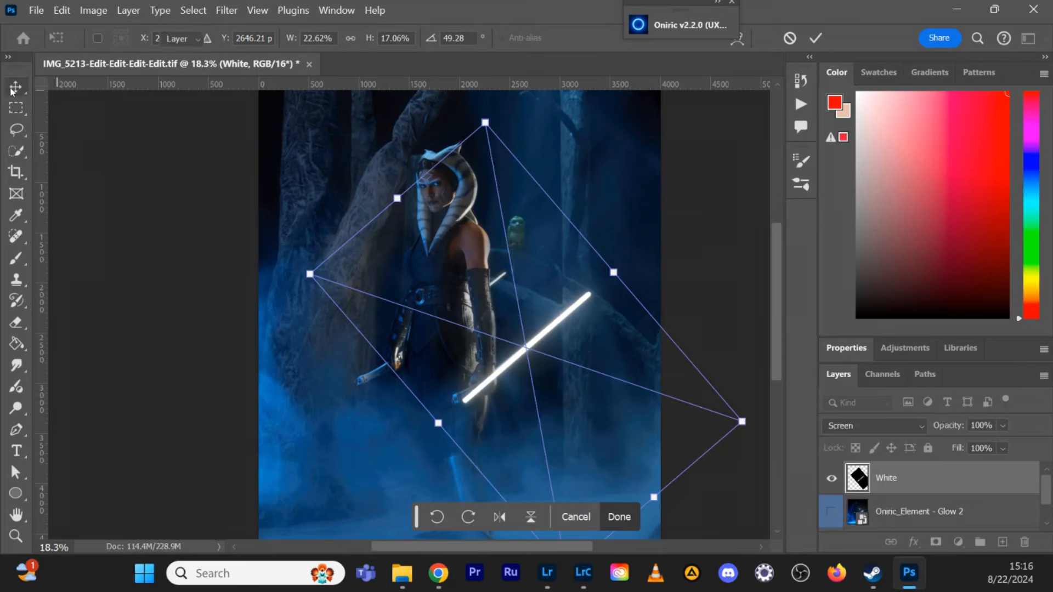
click(936, 541)
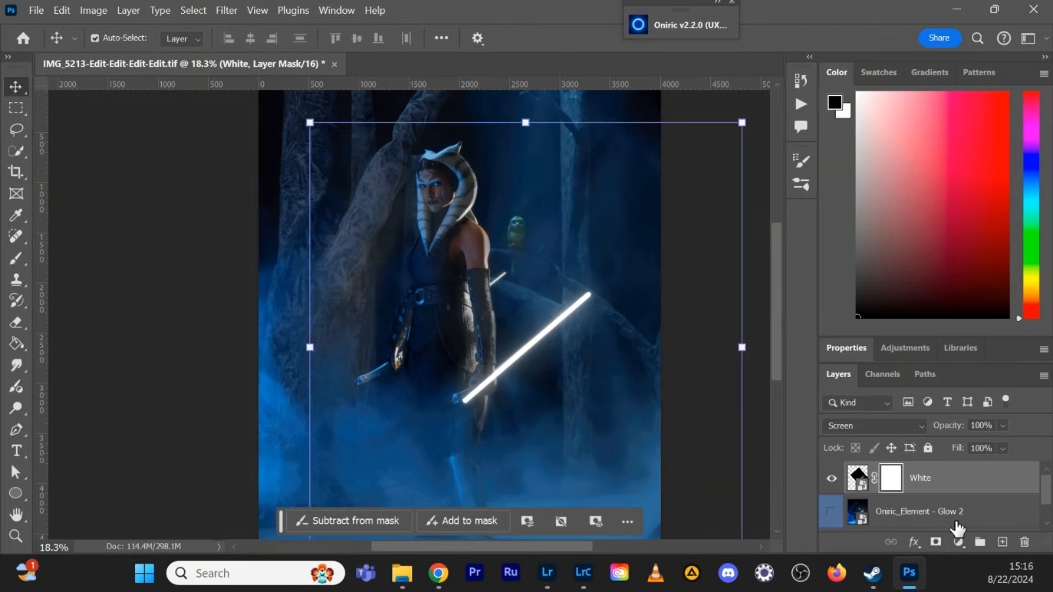